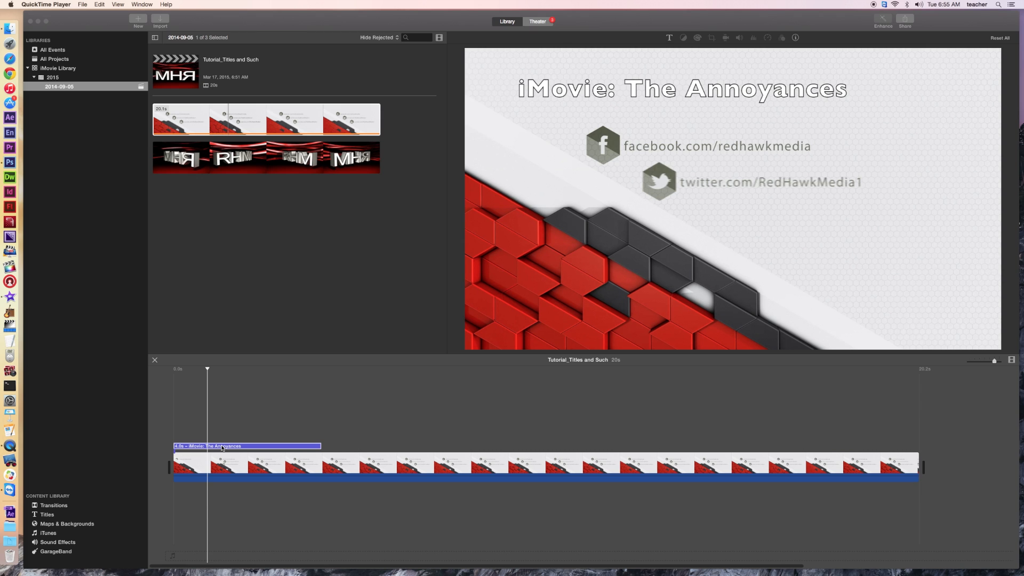
- Open the "iMovie: The Annoyances" title for editing and push its text down with six blank lines above it
click(222, 447)
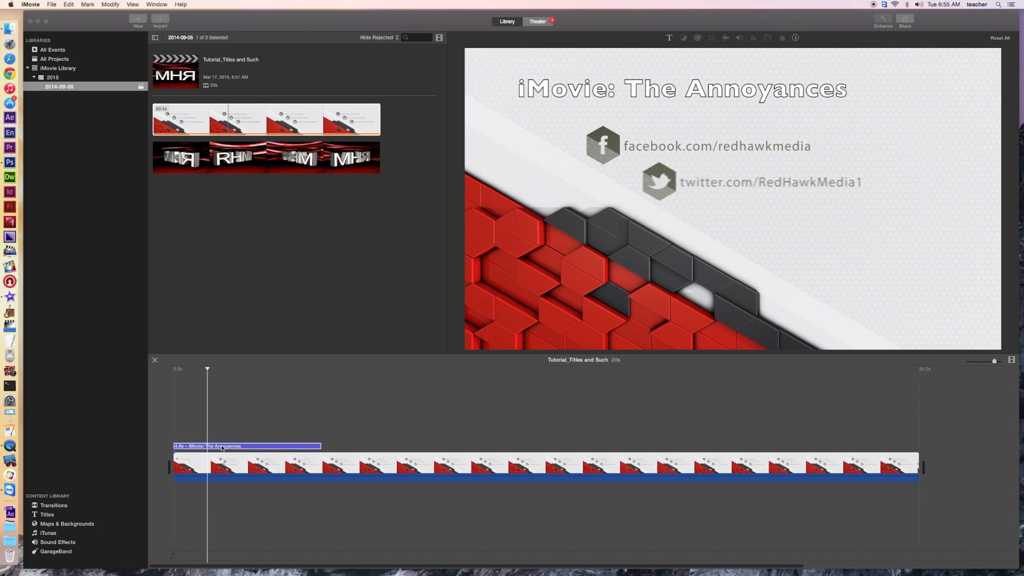
double_click(222, 447)
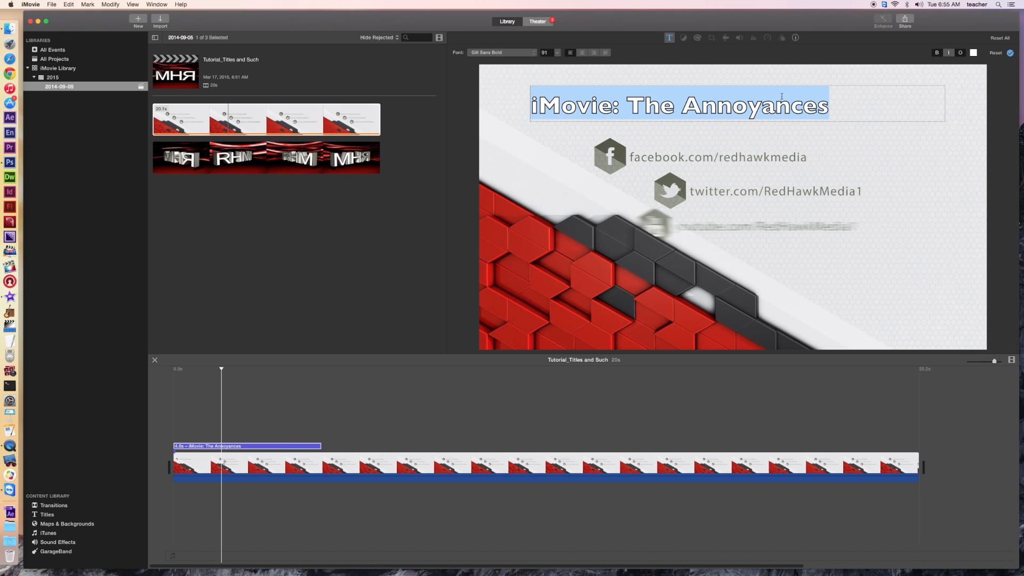
click(764, 107)
key(BackSpace)
text(y)
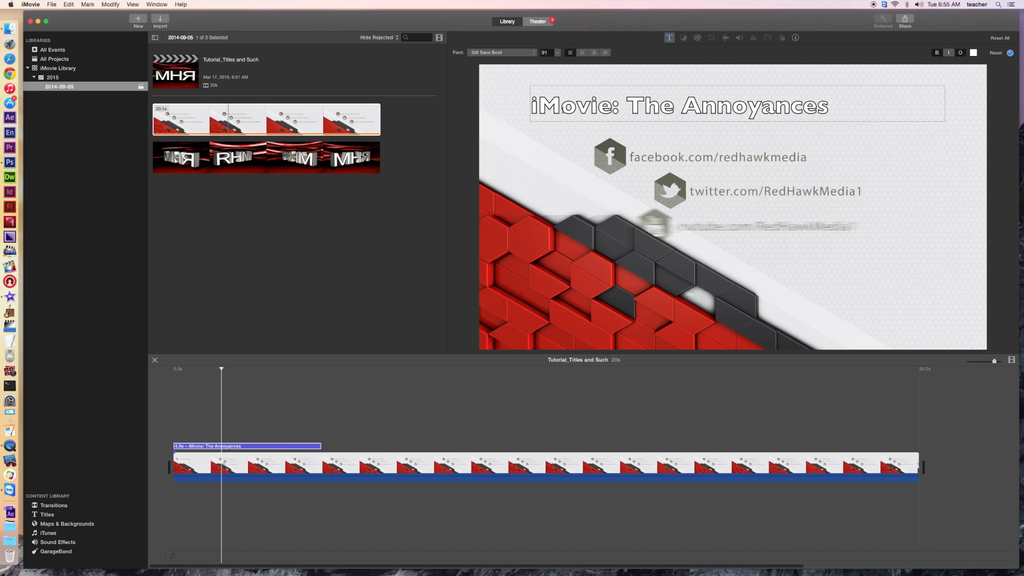
key(Return)
key(Return)
key(Return)
key(Return)
key(Return)
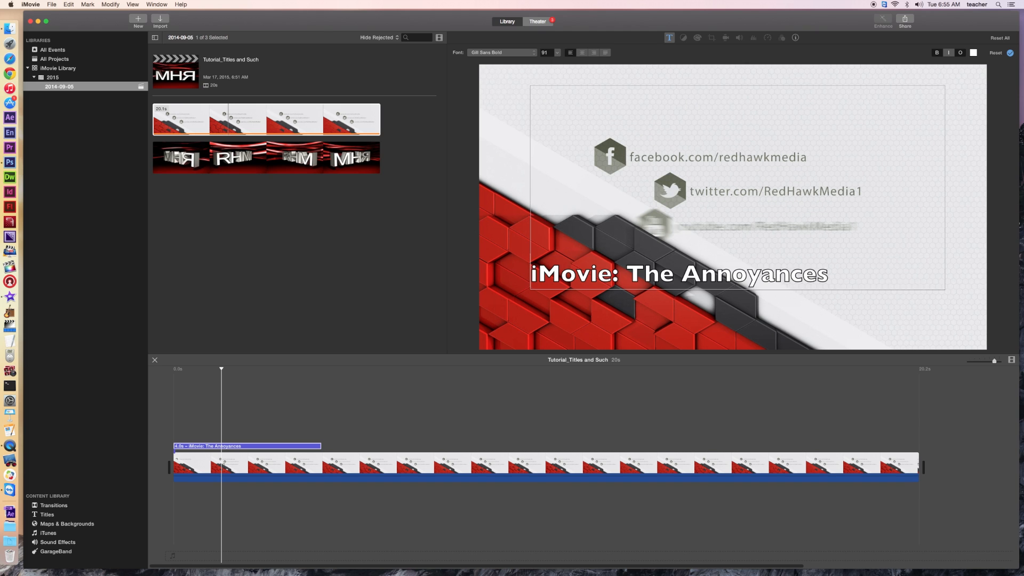
key(Return)
- Remove the six blank lines above the title text
key(super+a)
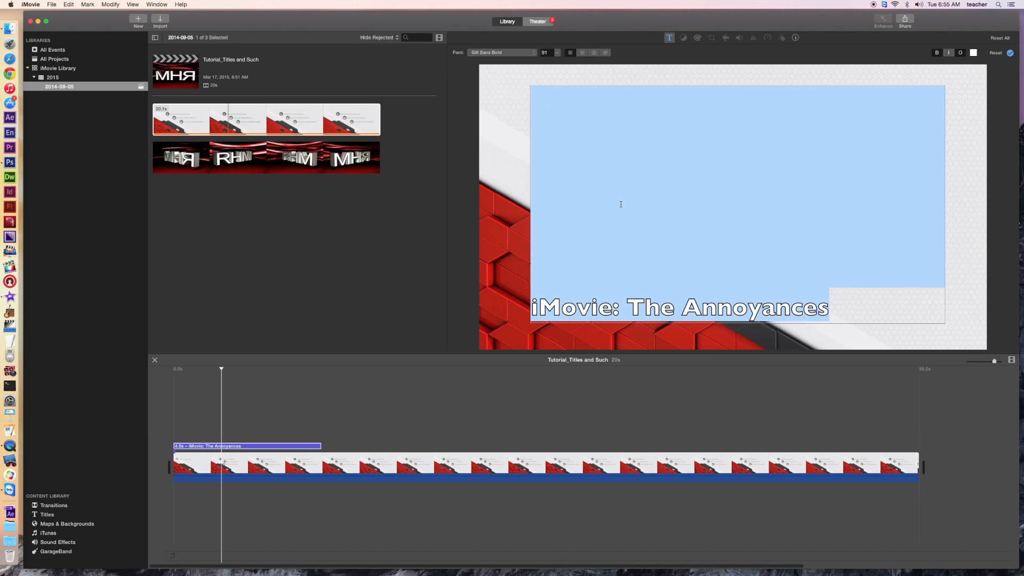
click(532, 308)
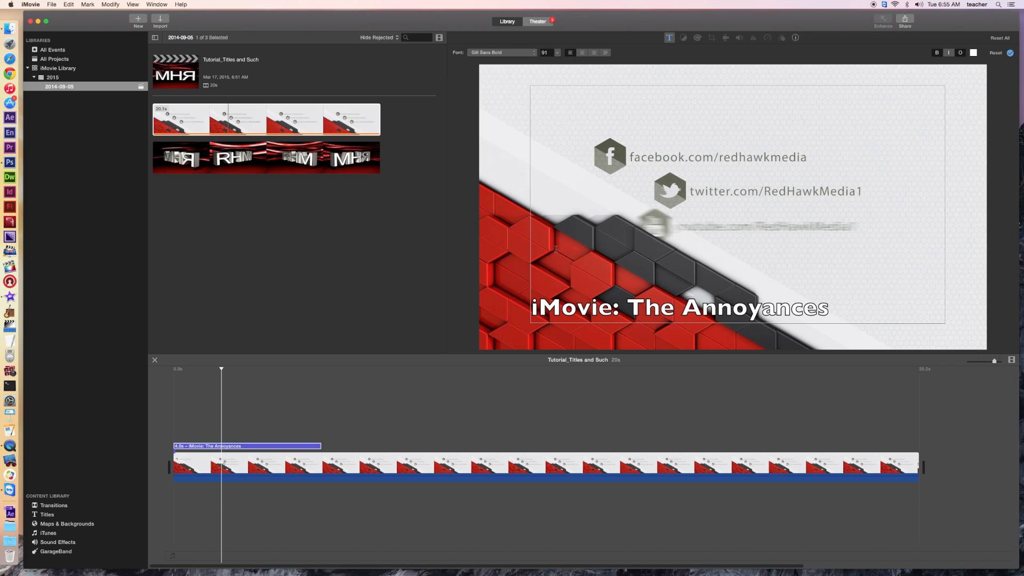
key(BackSpace)
key(BackSpace)
key(BackSpace)
key(BackSpace)
key(BackSpace)
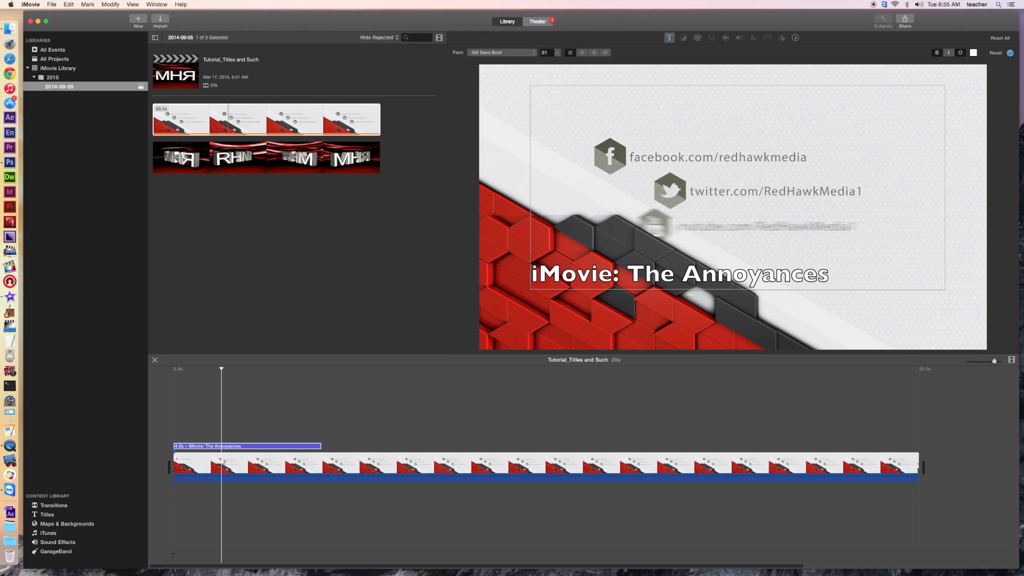
key(BackSpace)
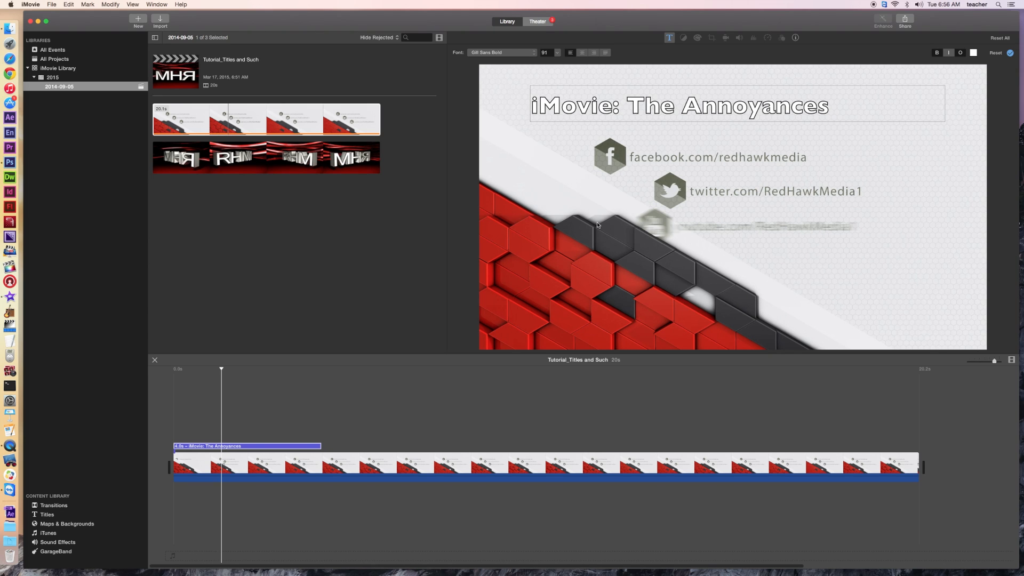
- Capture a screenshot of just the preview frame showing the title over the background
key(super+shift+4)
drag(478, 65, 986, 349)
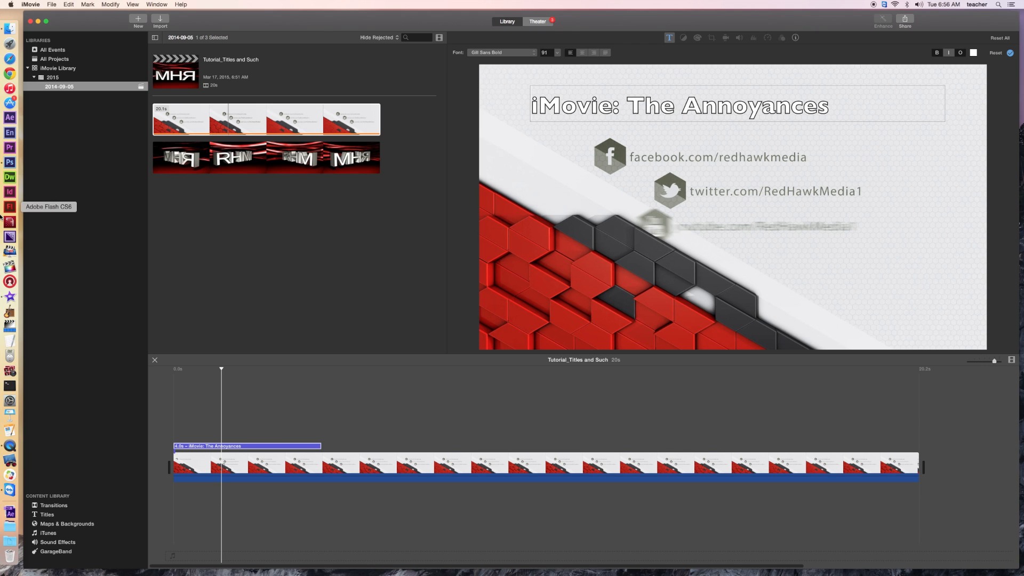
- Switch to Photoshop and create a new 1920 by 1080 pixel document at 150 pixels/inch
click(10, 162)
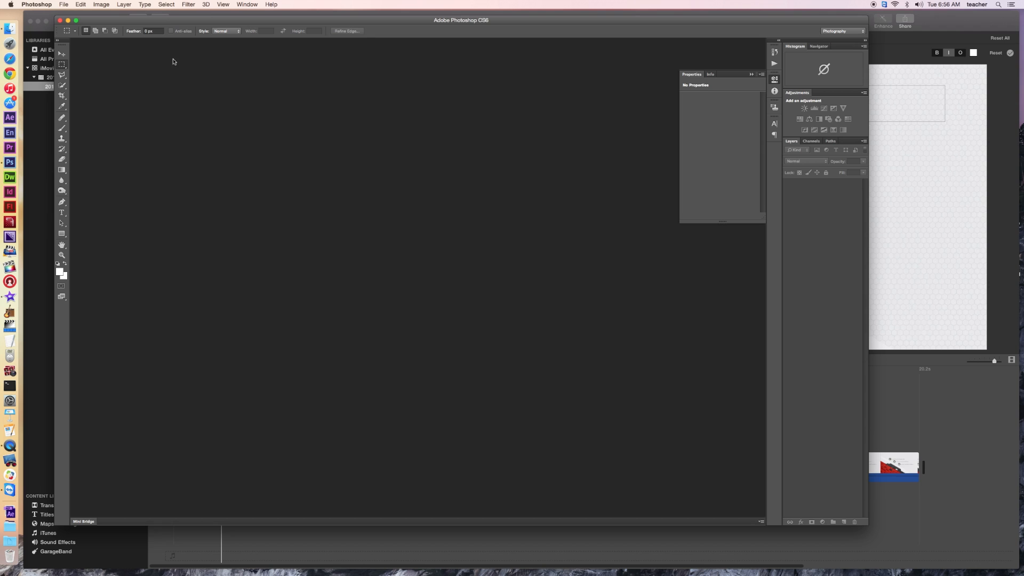
click(63, 5)
click(73, 15)
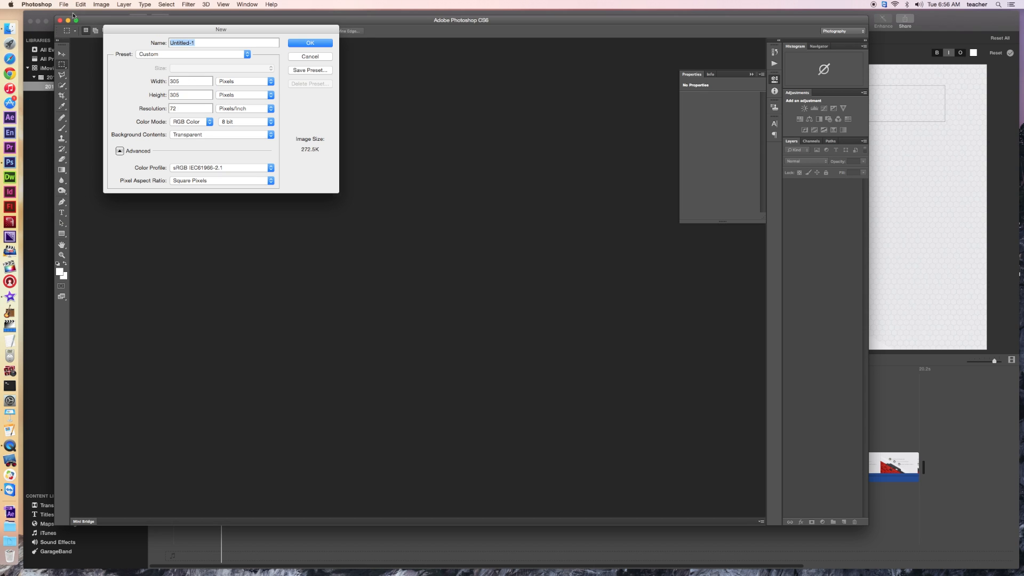
click(148, 84)
text(1920)
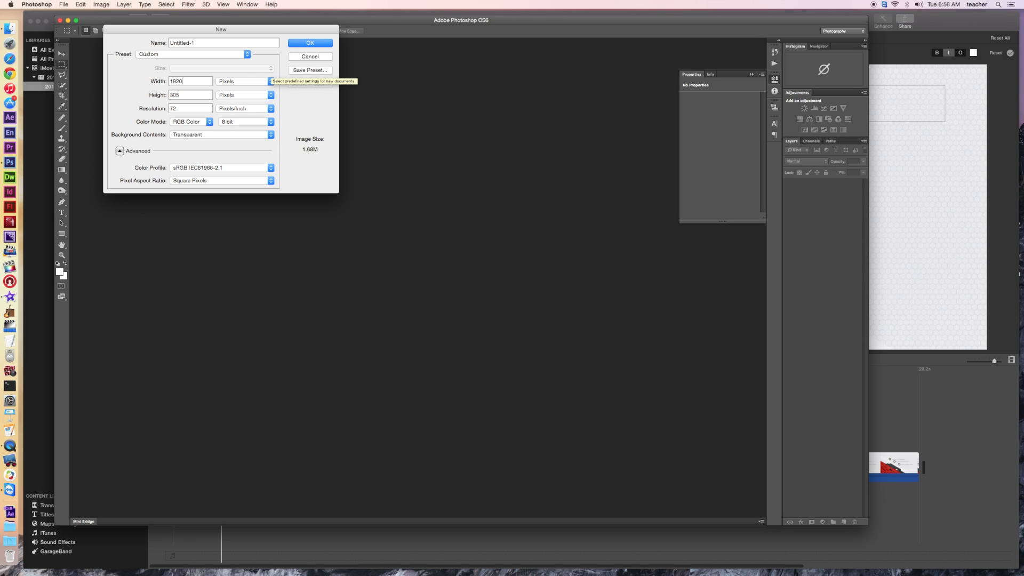
key(Tab)
text(1080)
click(147, 107)
text(150)
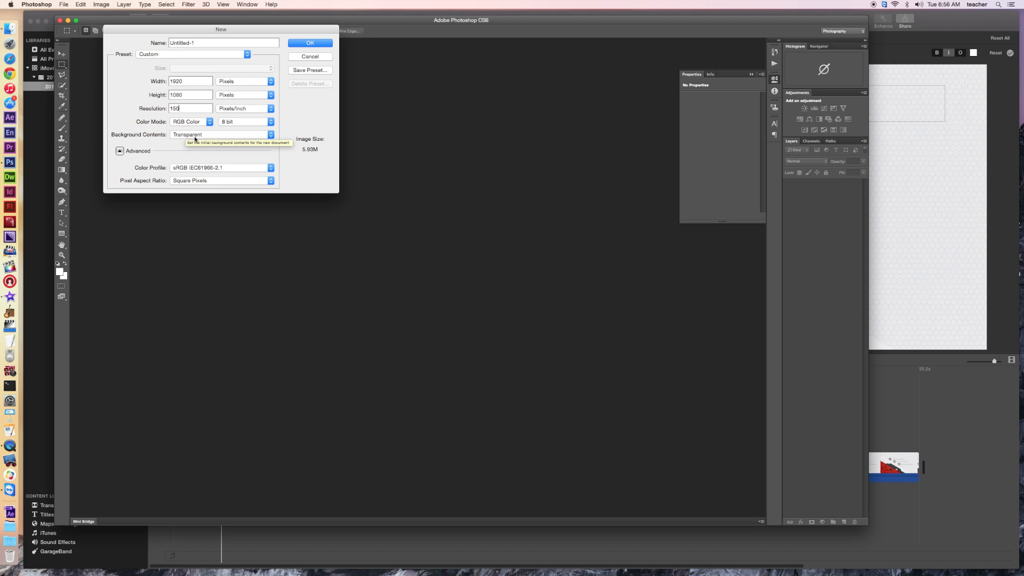
click(300, 46)
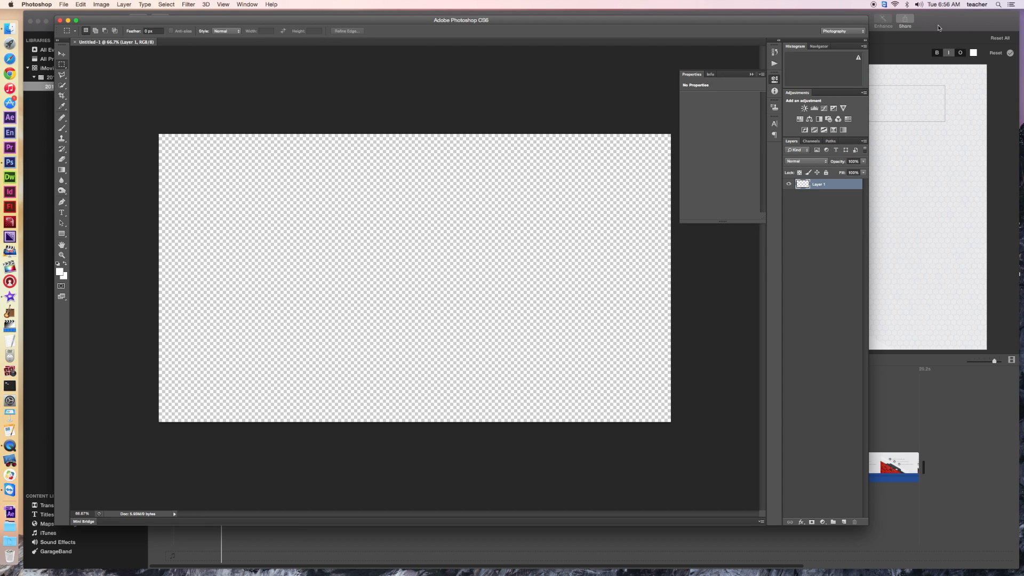
- Hide iMovie and reposition the Photoshop window clear of the desktop icons
drag(822, 21, 837, 49)
click(823, 23)
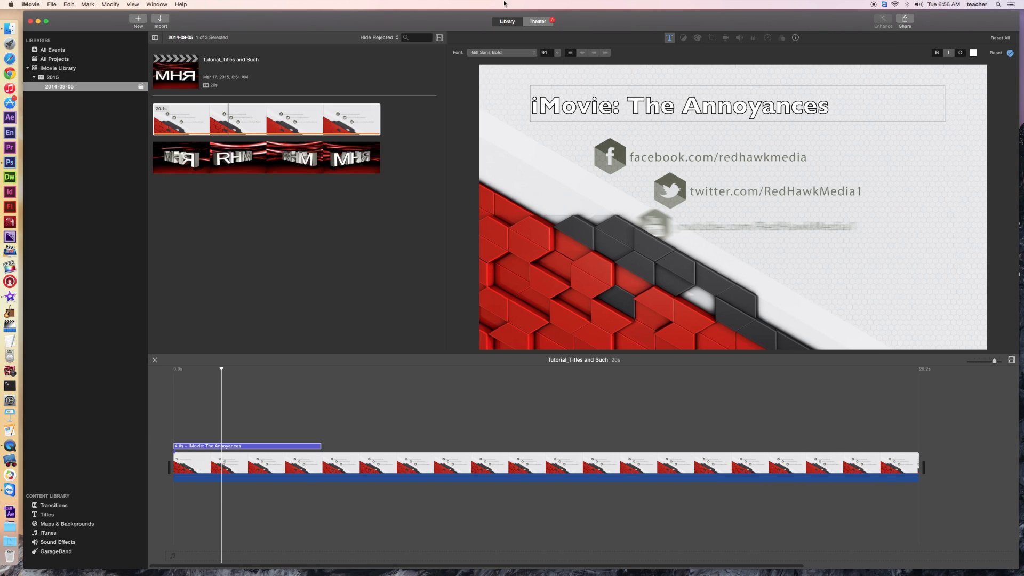
click(26, 5)
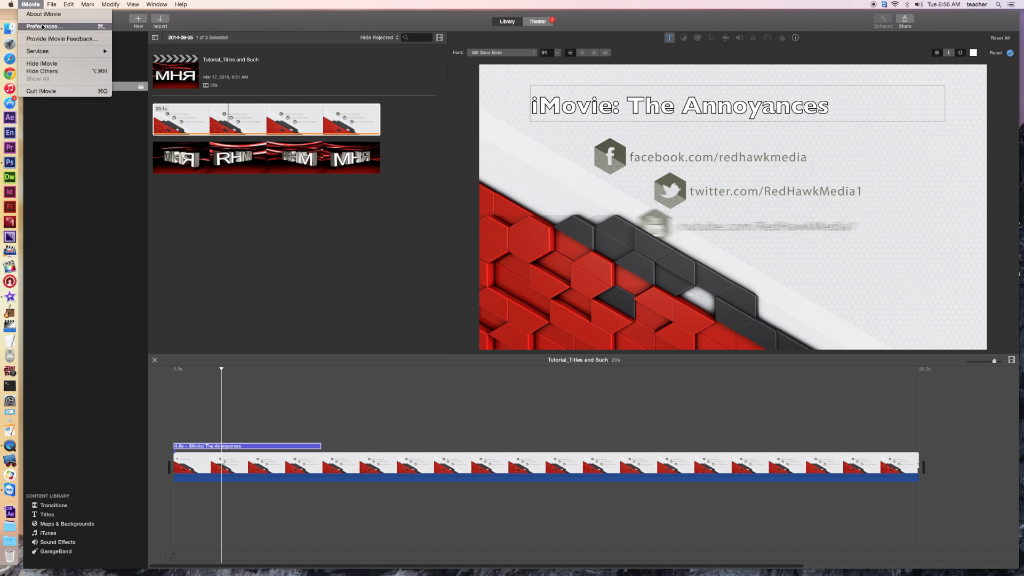
click(43, 64)
drag(845, 52, 910, 27)
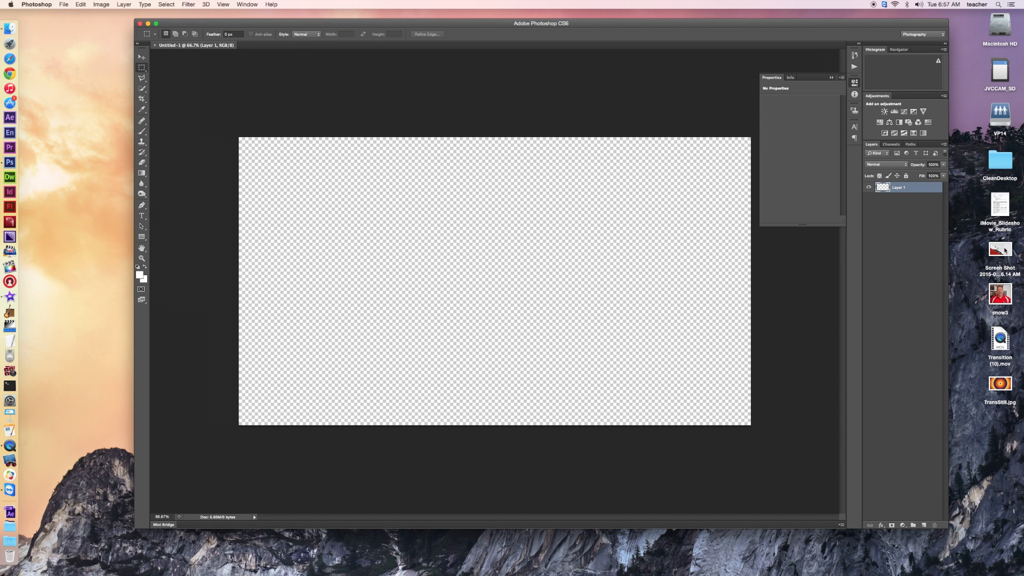
- Place the new screenshot from the desktop into the document and scale it to fill the canvas
drag(1002, 251, 430, 302)
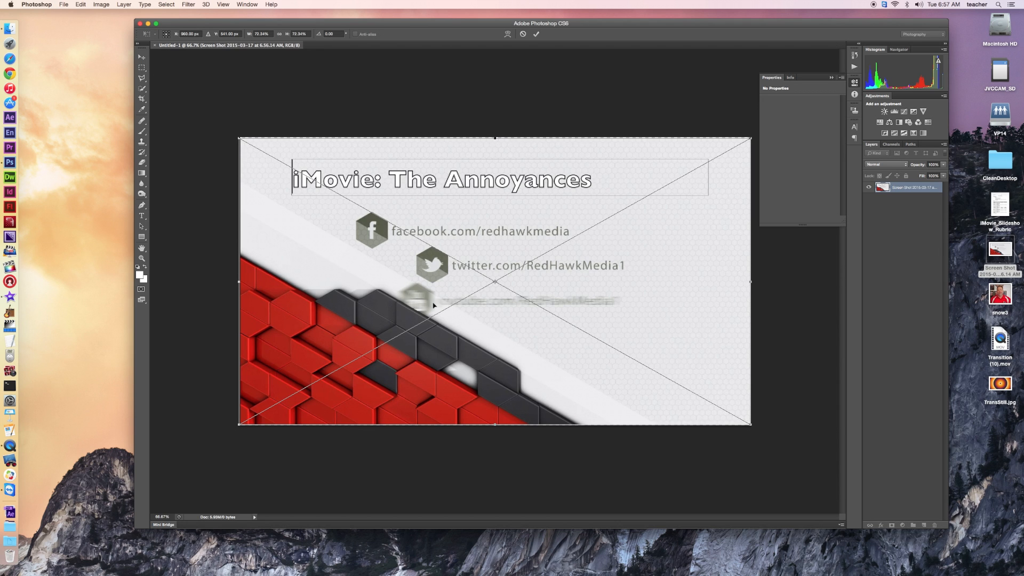
drag(665, 192, 668, 199)
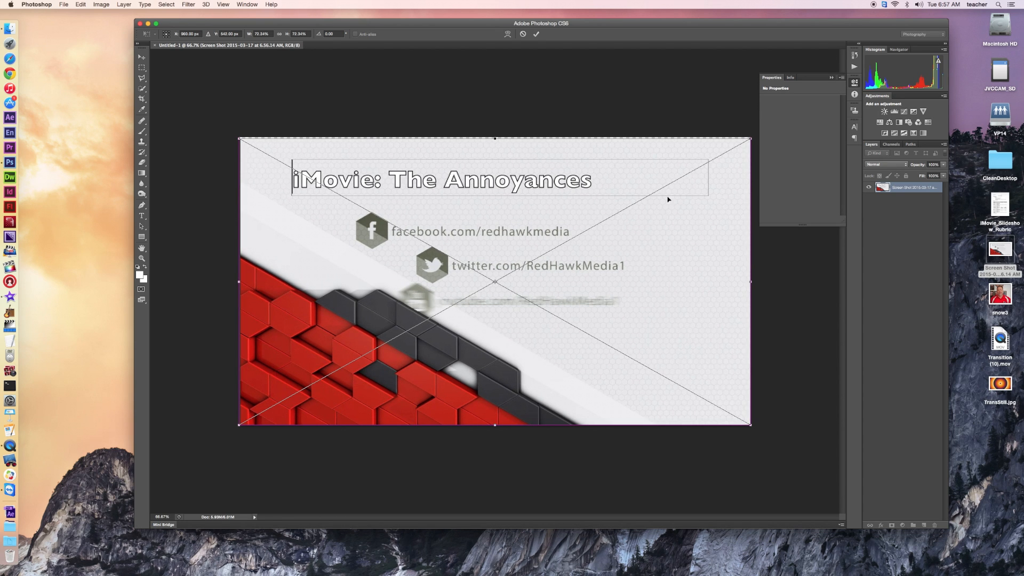
drag(751, 139, 753, 137)
key(Return)
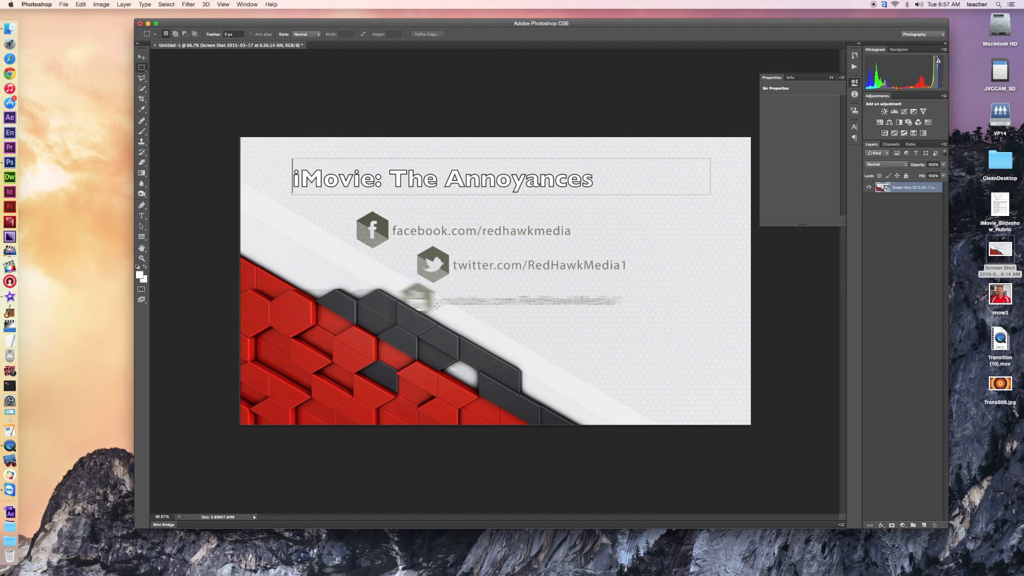
- Add a text layer reading "iMovie: The Annoyances" over the lower half of the screenshot
click(144, 217)
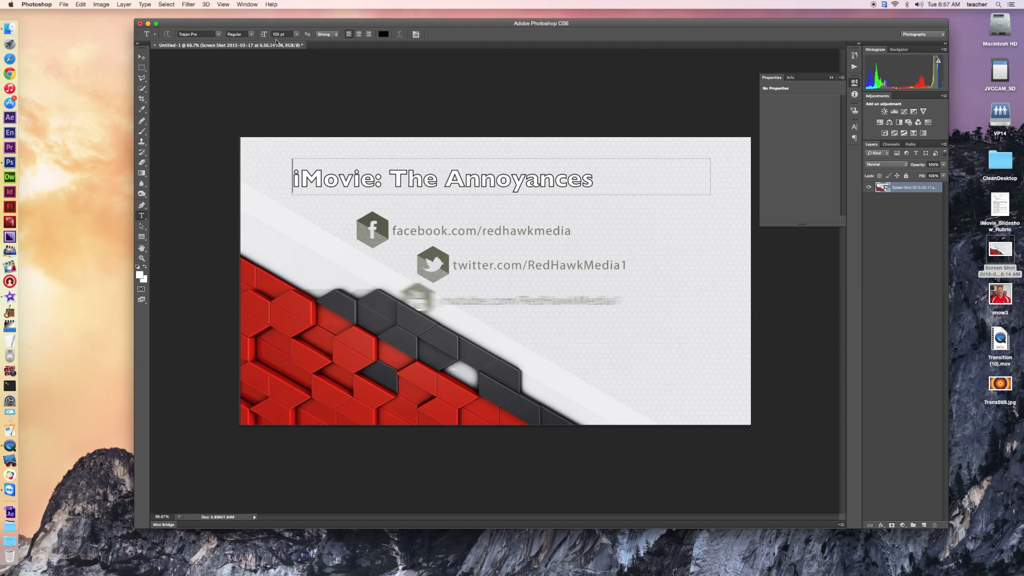
click(293, 321)
text(I)
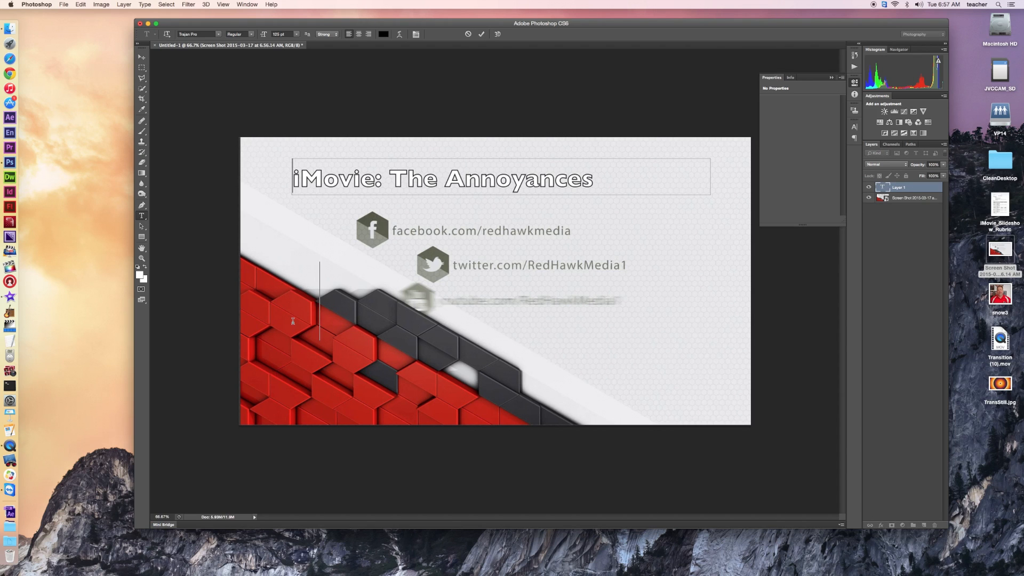
text(M)
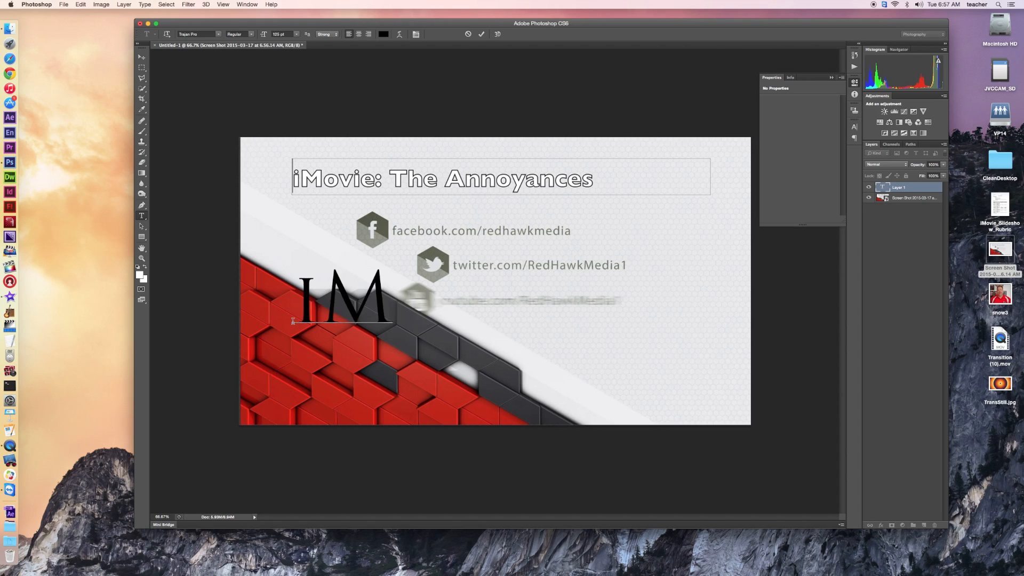
text(OVIE:)
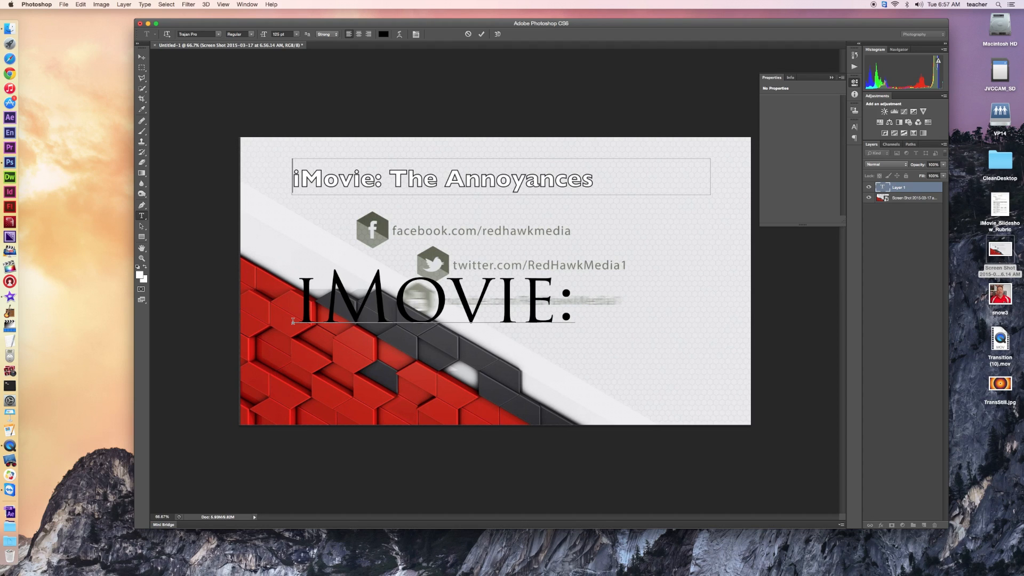
text( The Ann)
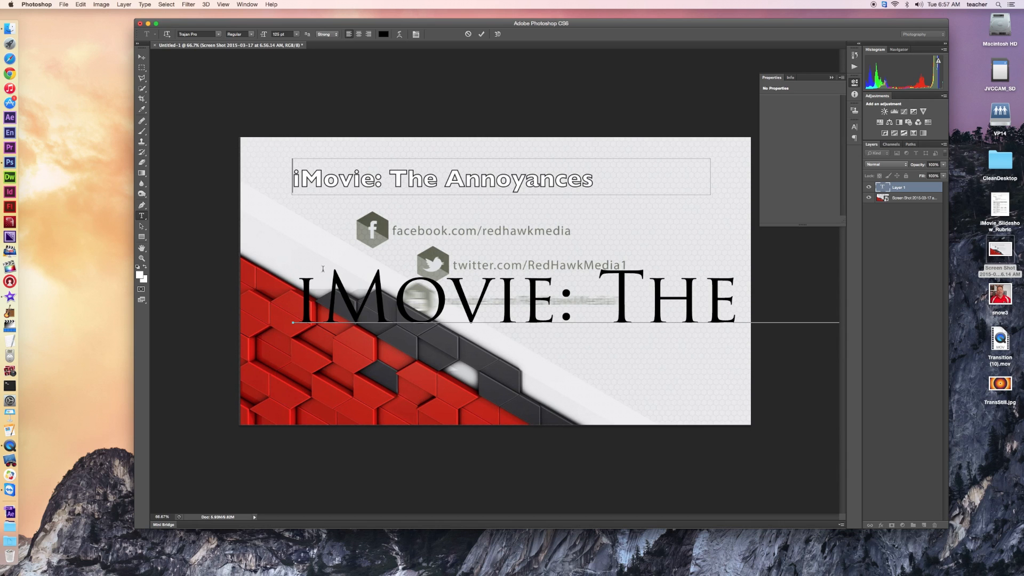
- Set the whole text line's font size to 72 pt
triple_click(447, 301)
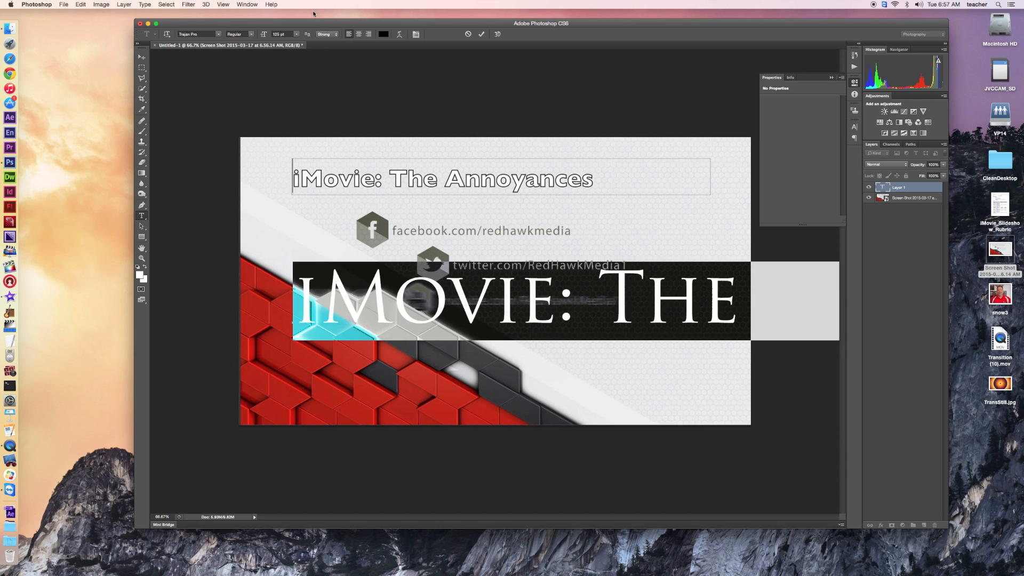
click(281, 34)
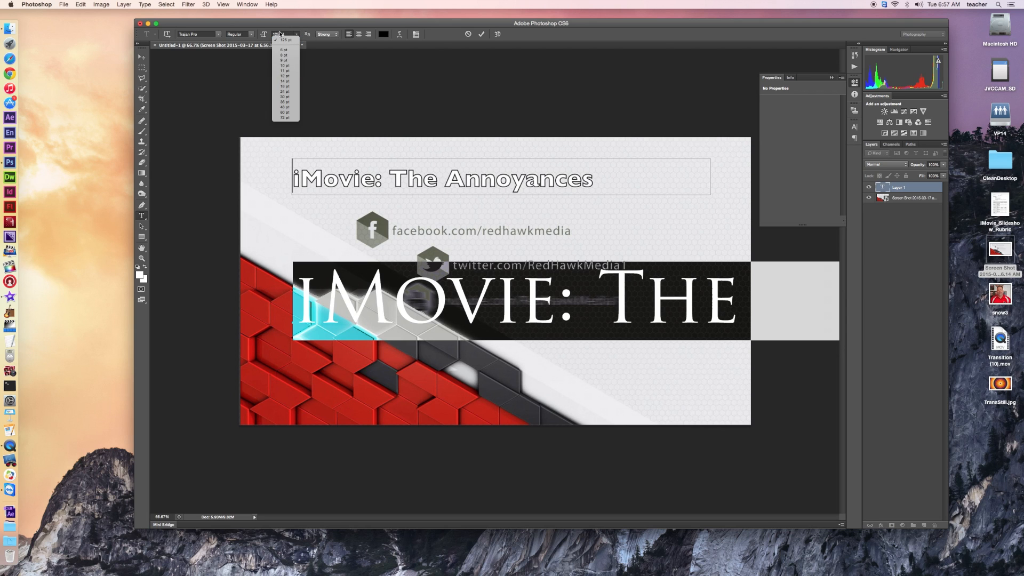
click(280, 34)
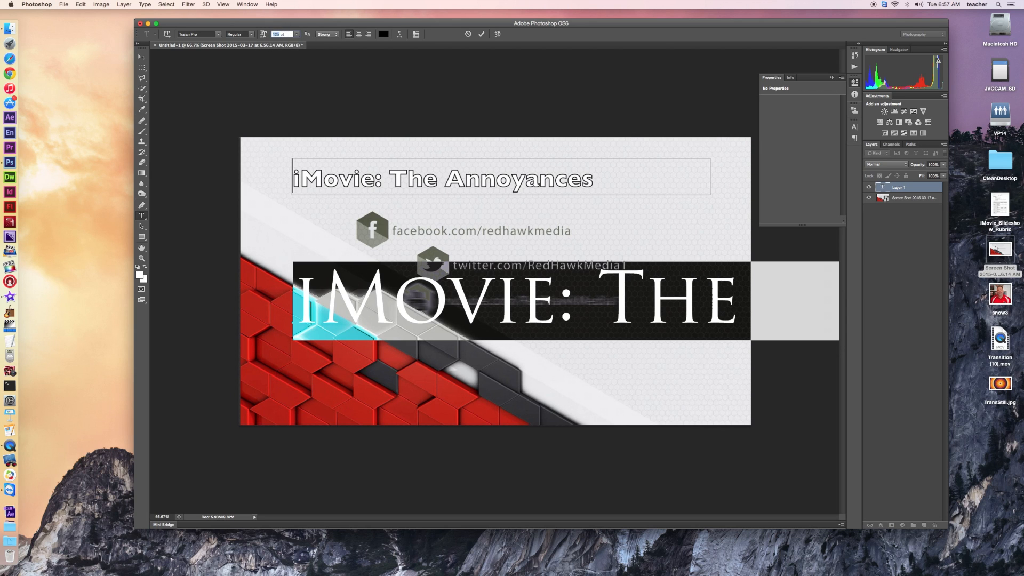
text(100)
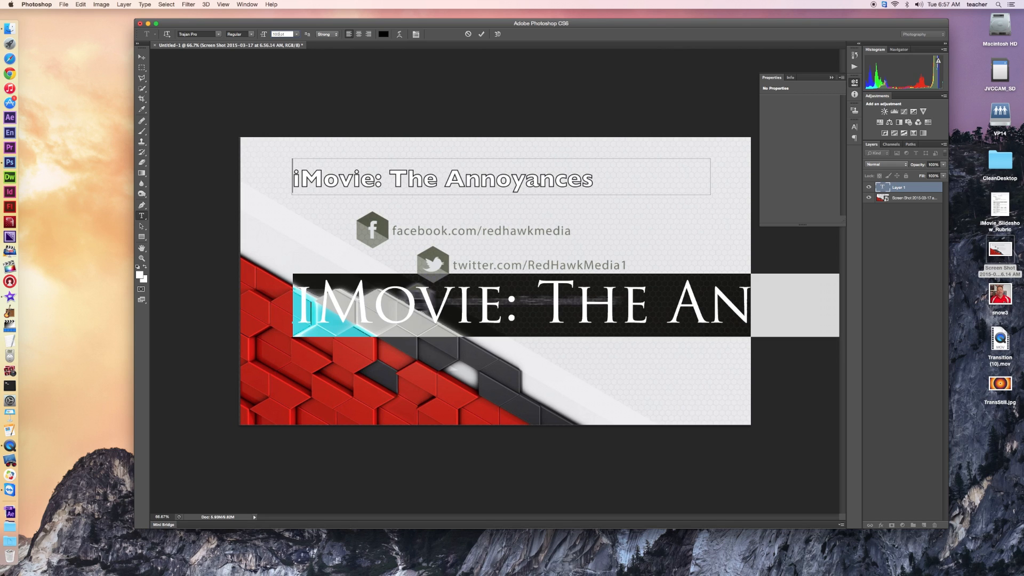
click(296, 34)
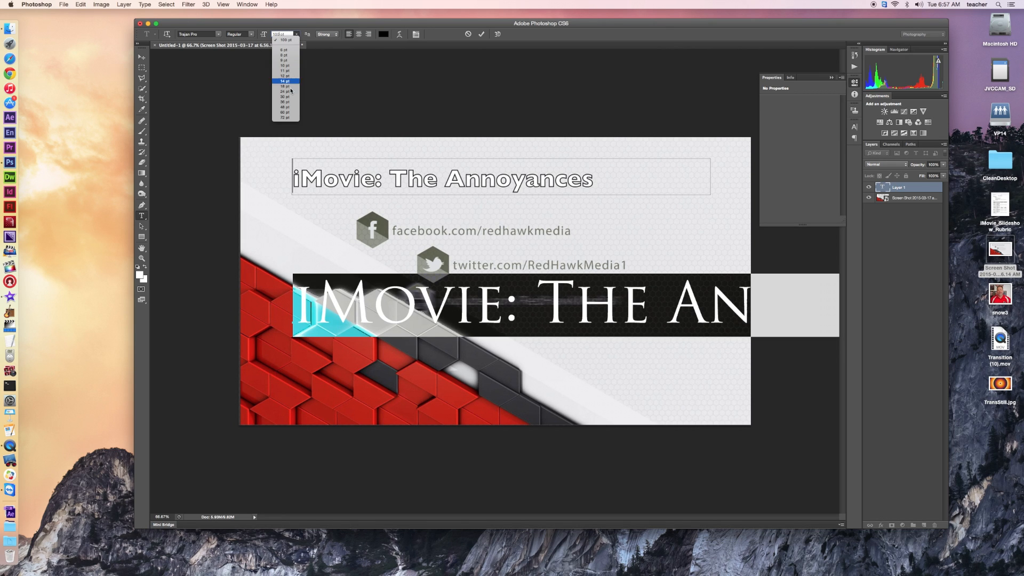
click(285, 117)
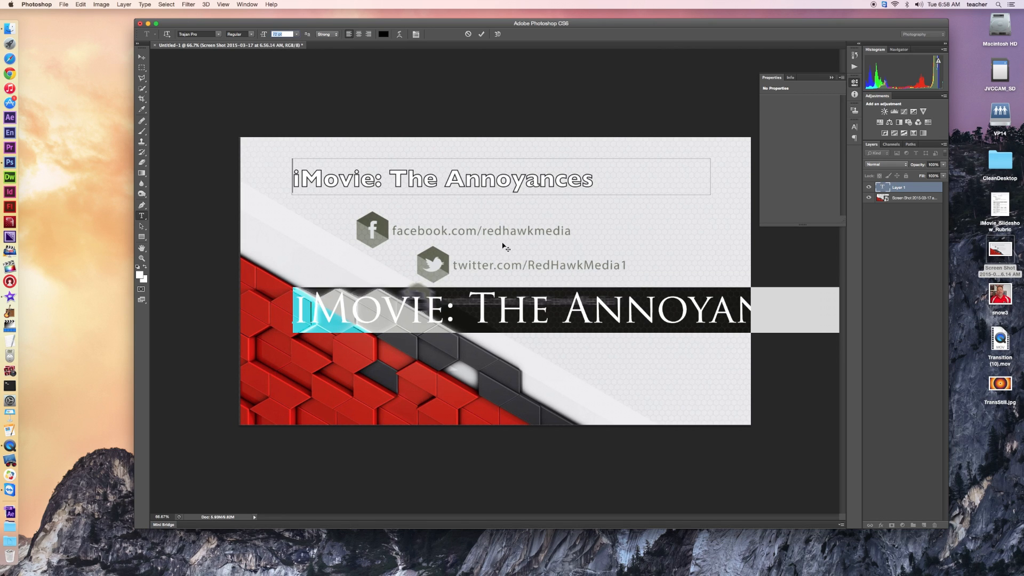
- Narrow the text to about 84% width and move it to the top of the canvas, over the original title
click(142, 57)
drag(544, 319, 501, 247)
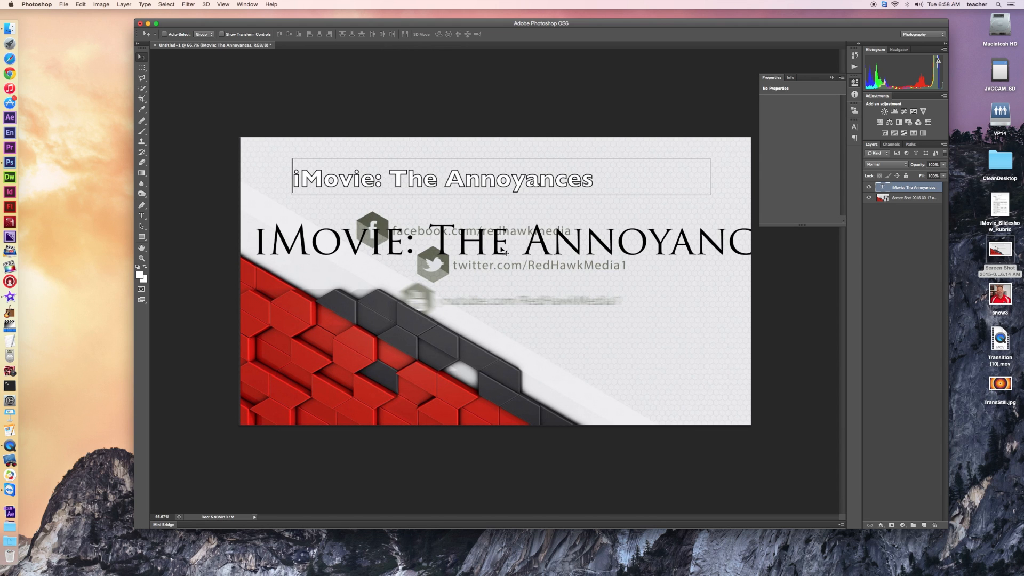
key(super+t)
drag(799, 243, 714, 243)
drag(436, 249, 464, 171)
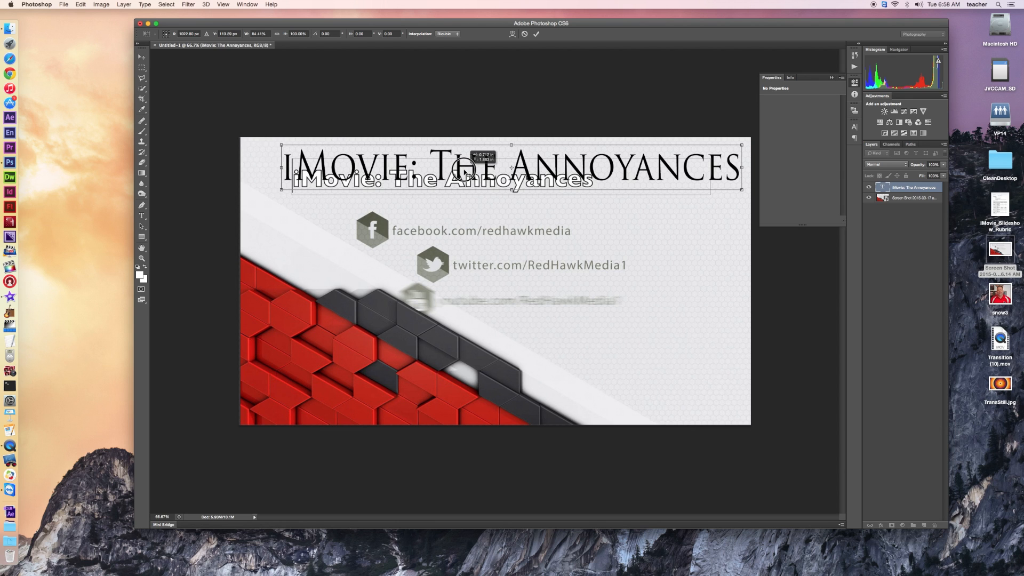
drag(465, 171, 465, 171)
key(Return)
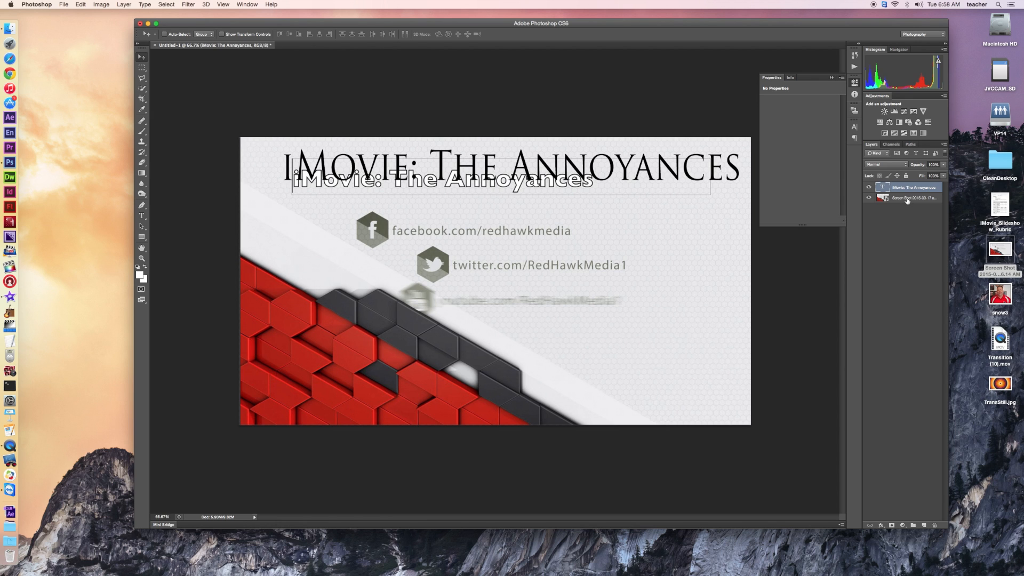
- Add an empty layer beneath the screenshot layer and delete the screenshot layer, leaving the title on transparency
click(907, 199)
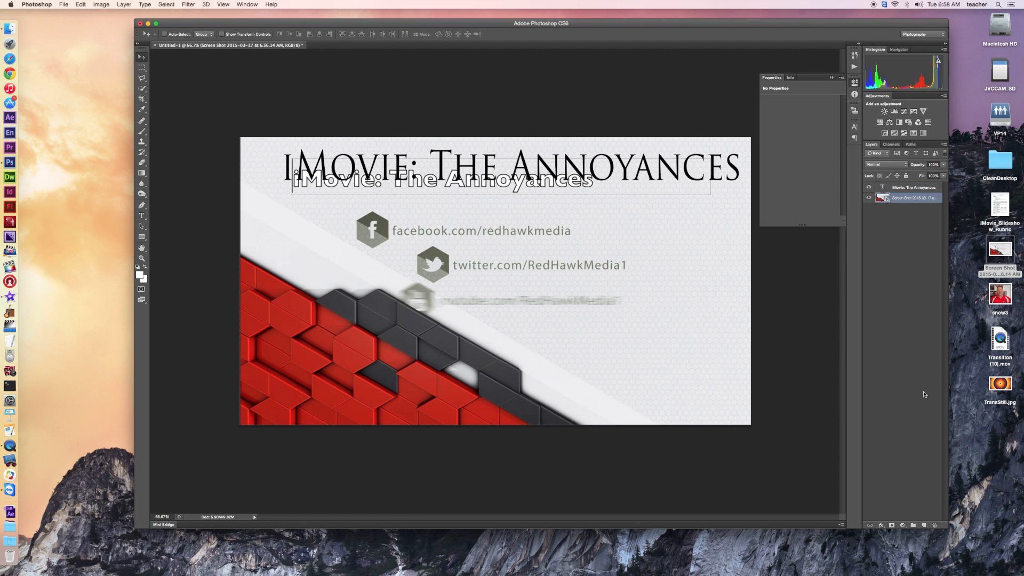
click(924, 525)
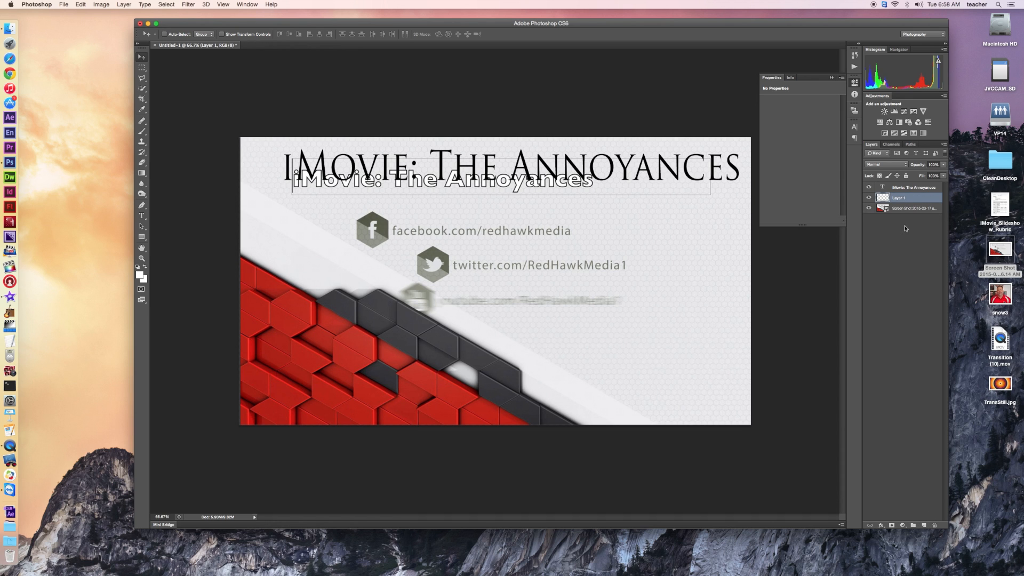
drag(913, 201, 910, 209)
click(910, 198)
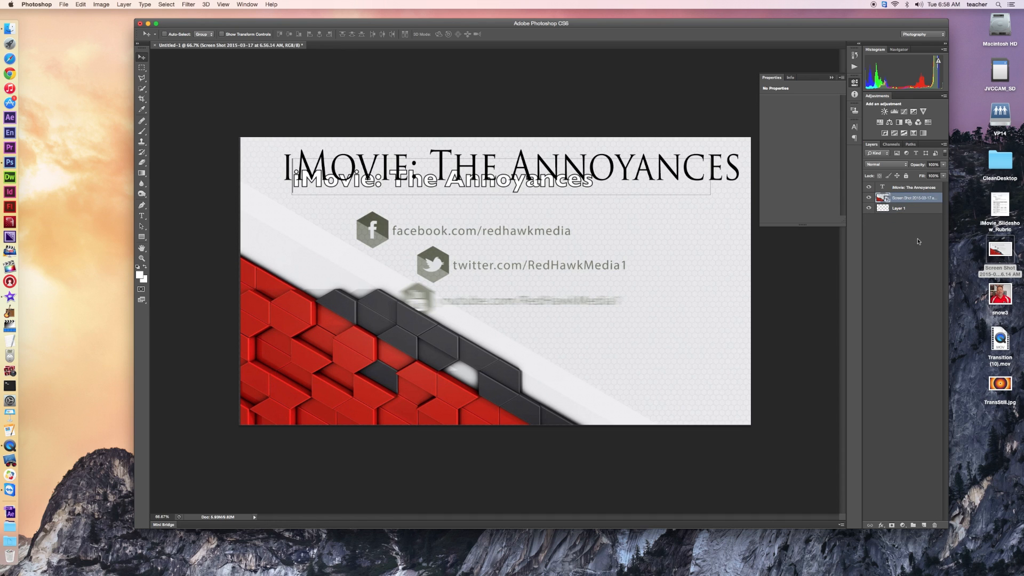
click(934, 526)
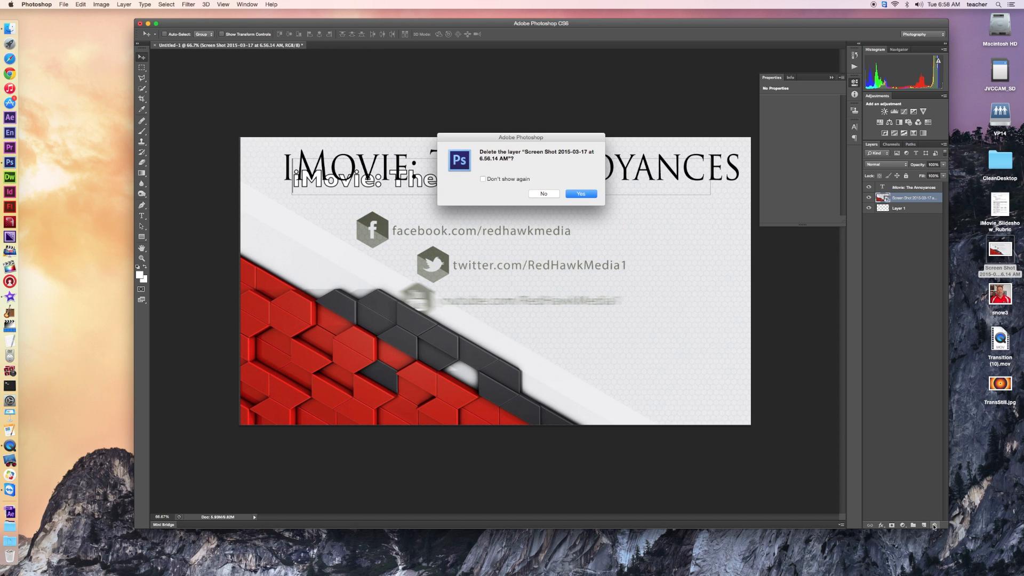
click(582, 194)
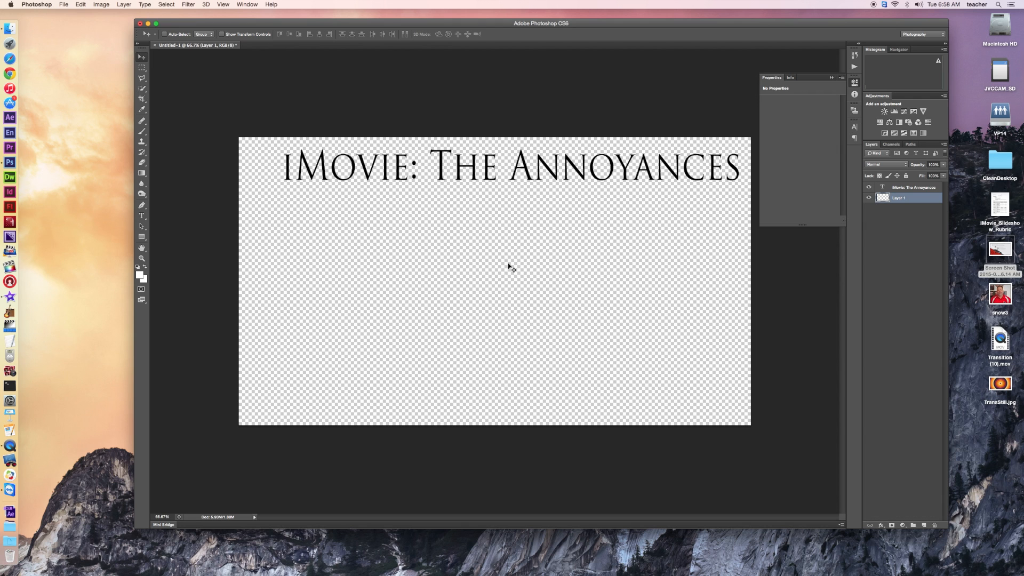
- Save the title graphic to the desktop as a PNG file named imovie.png
click(63, 5)
click(98, 98)
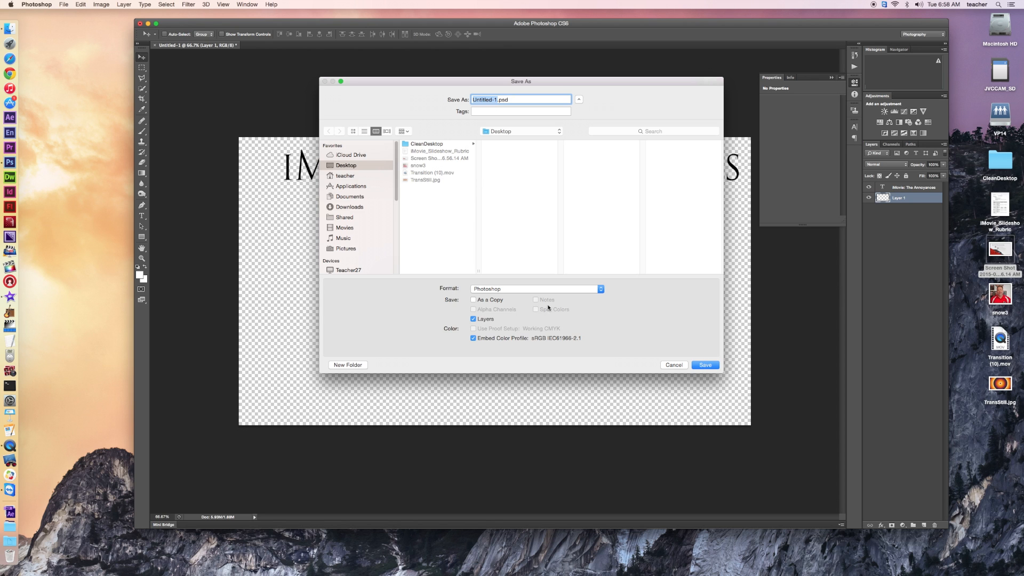
click(543, 289)
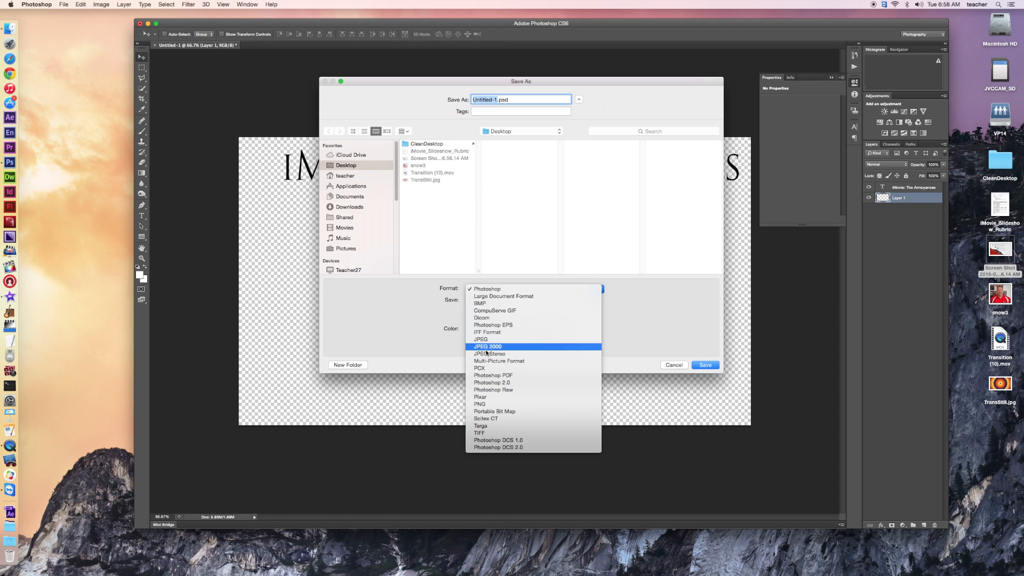
click(485, 404)
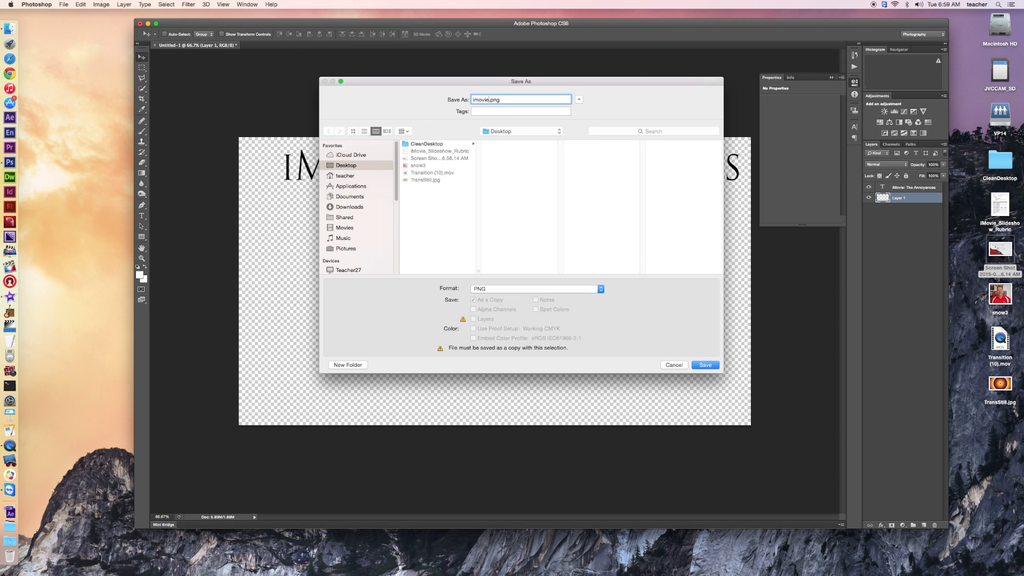
click(712, 365)
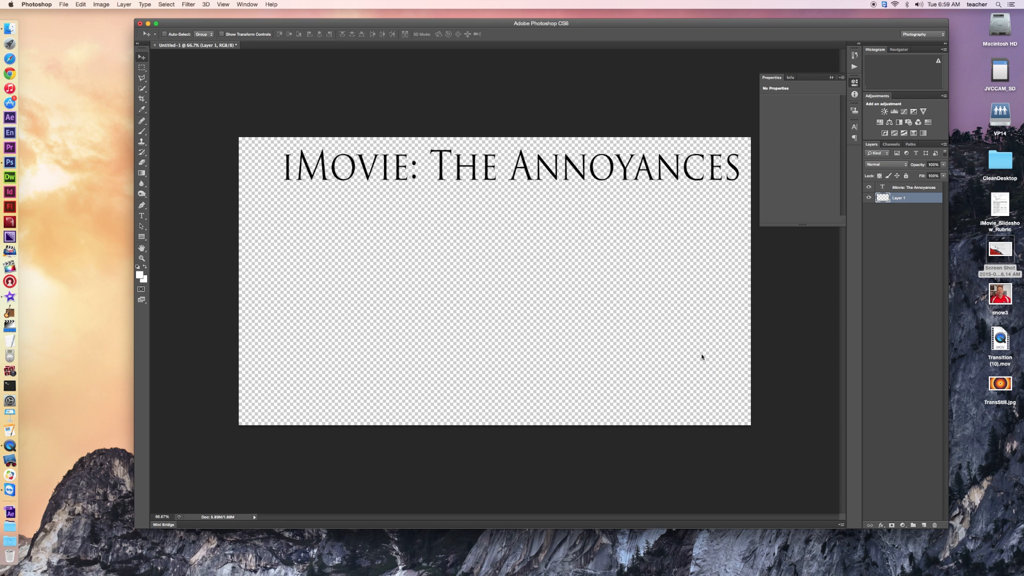
click(549, 190)
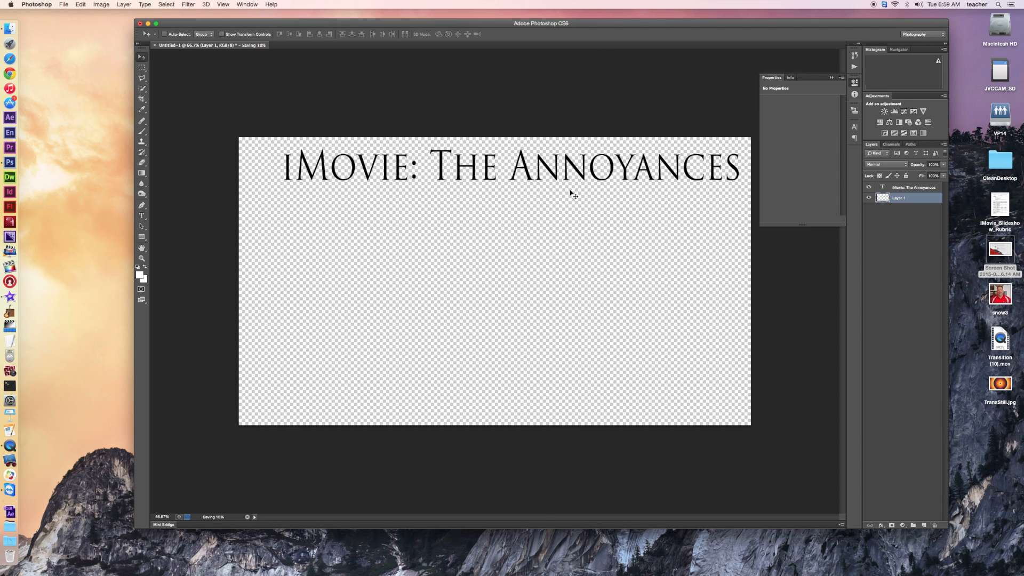
- Minimize the Photoshop window, switch to iMovie and delete the "iMovie: The Annoyances" title from the timeline
drag(295, 23, 261, 23)
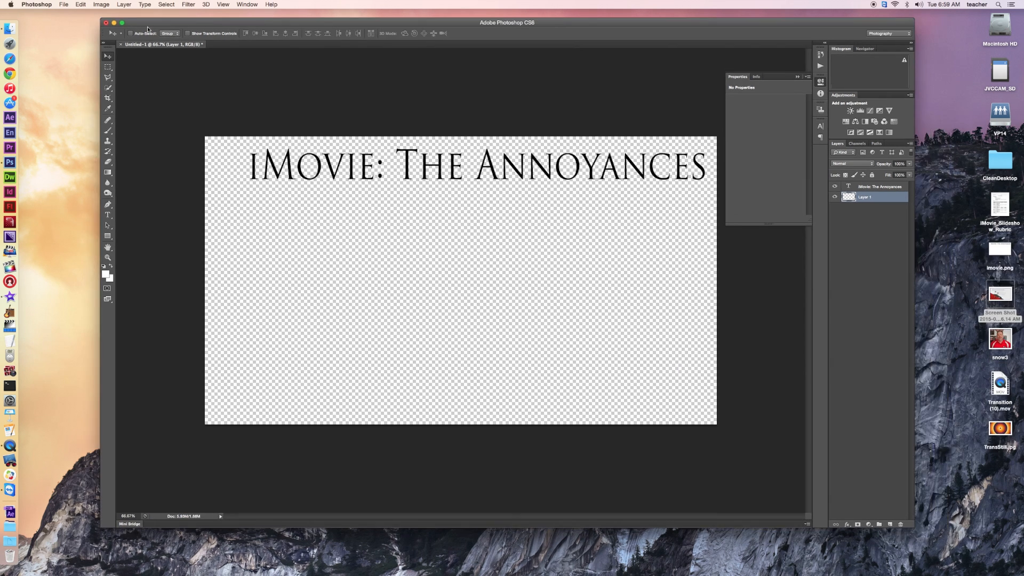
click(114, 23)
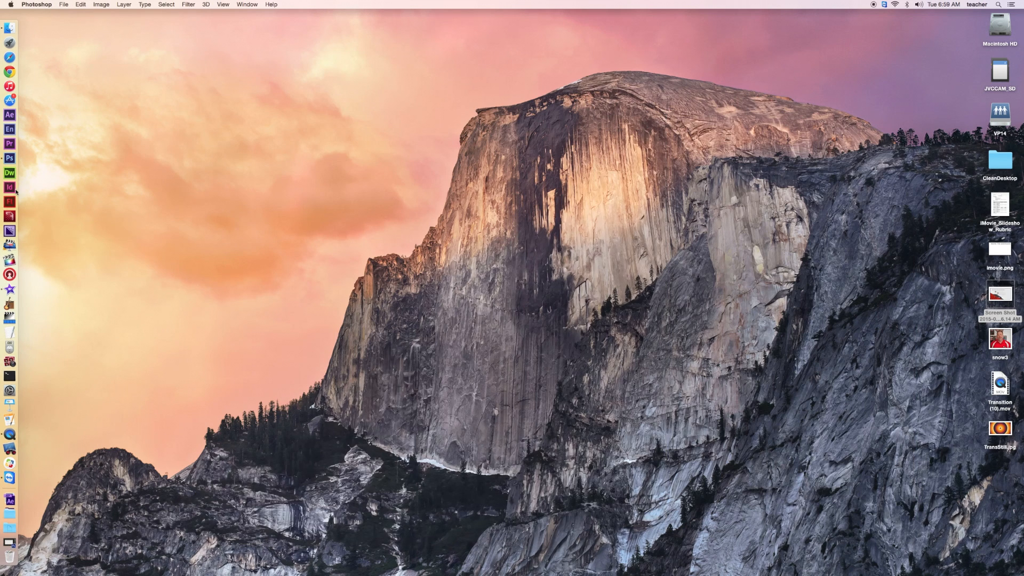
click(11, 290)
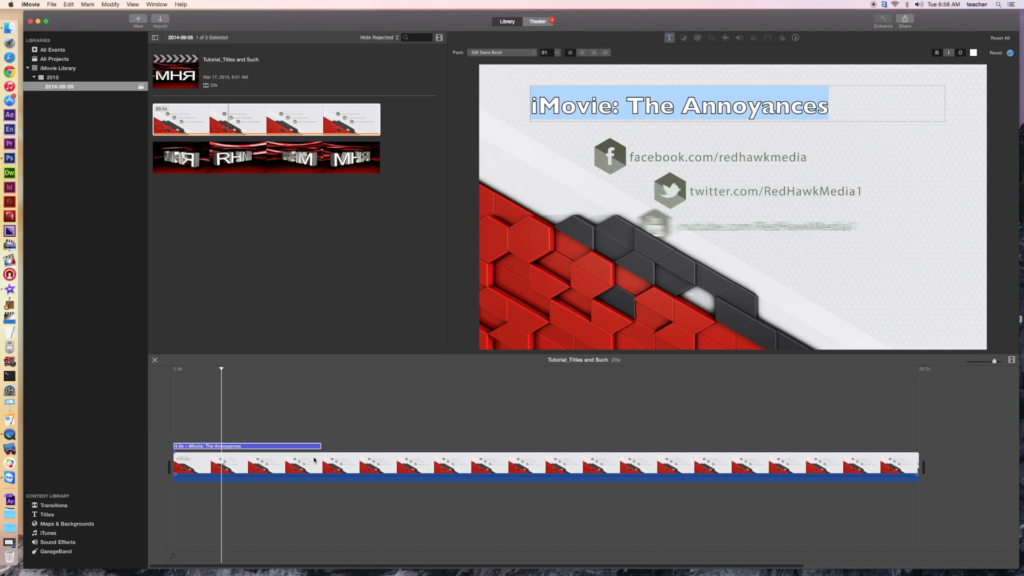
click(279, 446)
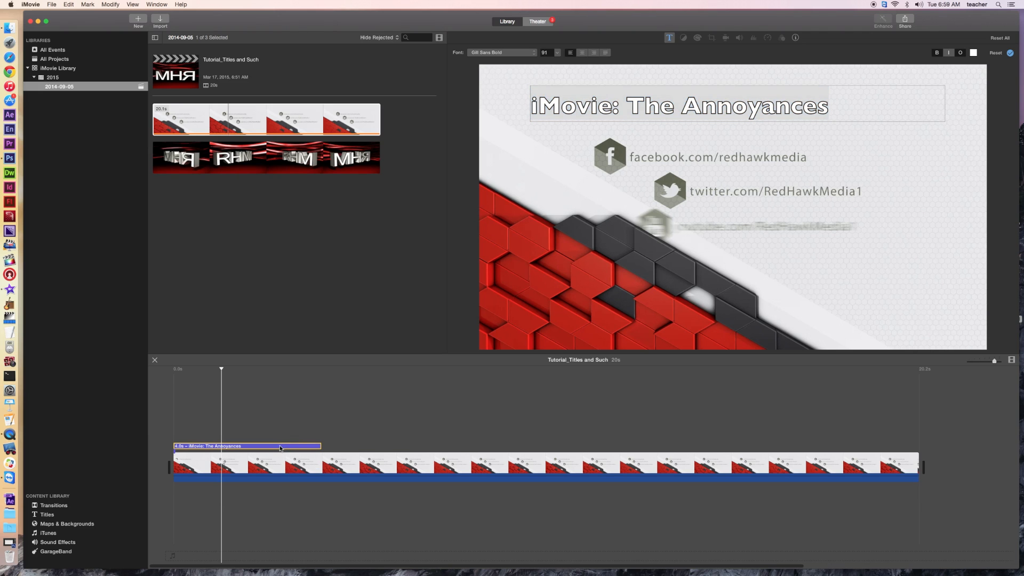
key(Delete)
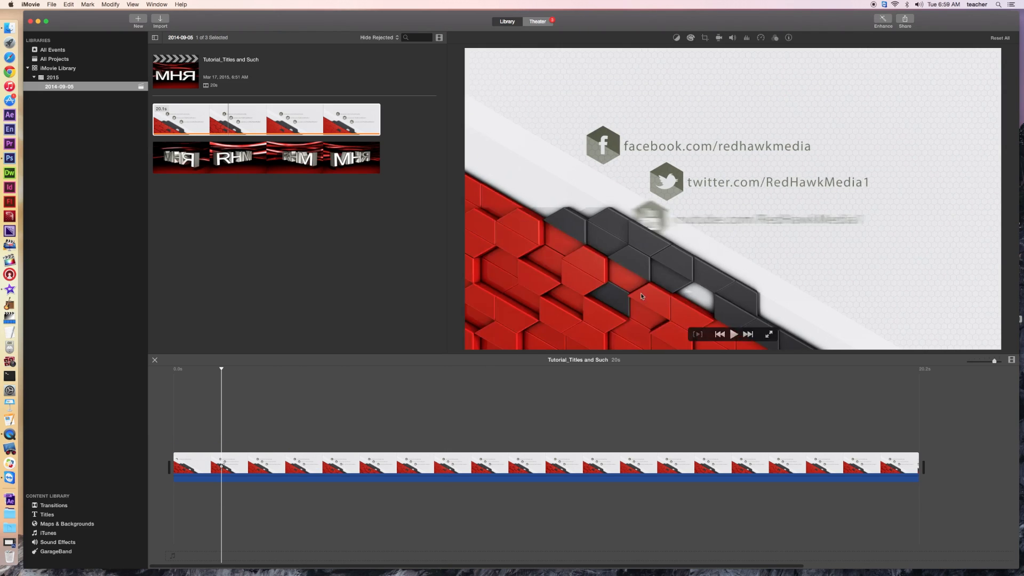
- Place imovie.png from the desktop above the background clip at the start of the timeline and select it
drag(746, 24, 689, 21)
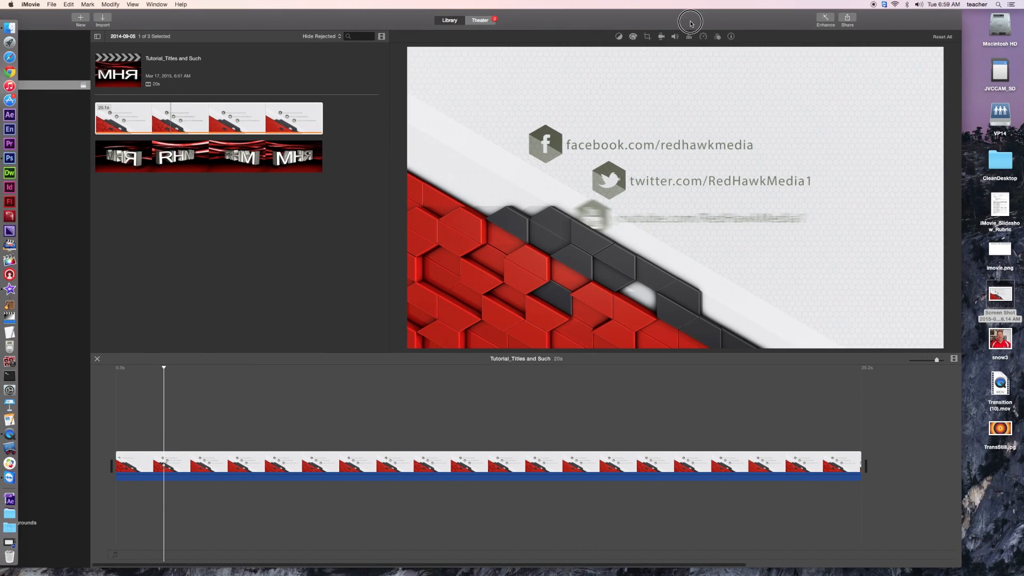
drag(1008, 259, 138, 422)
click(151, 438)
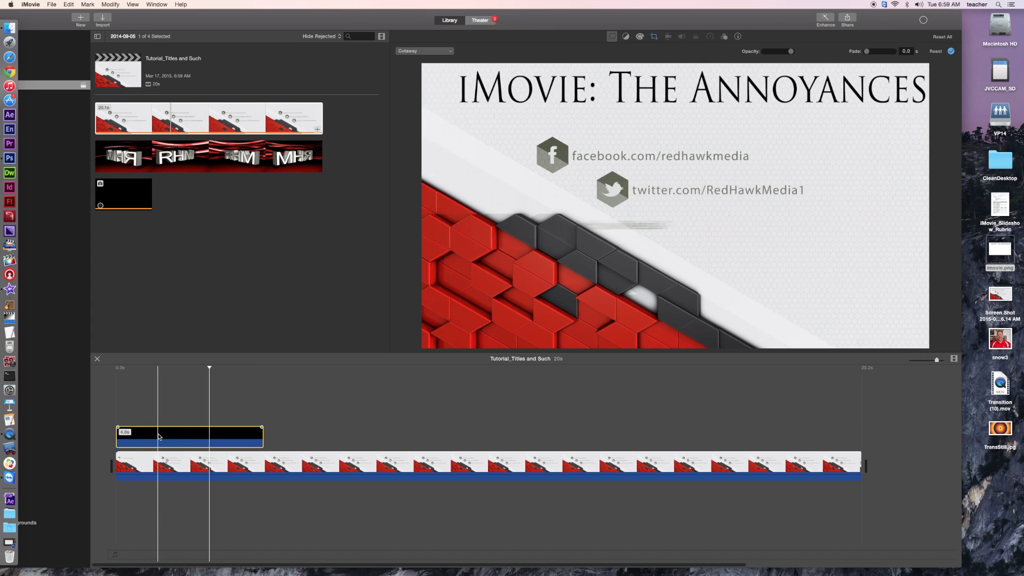
- Change the title image's cropping style from Ken Burns to Fit
click(654, 38)
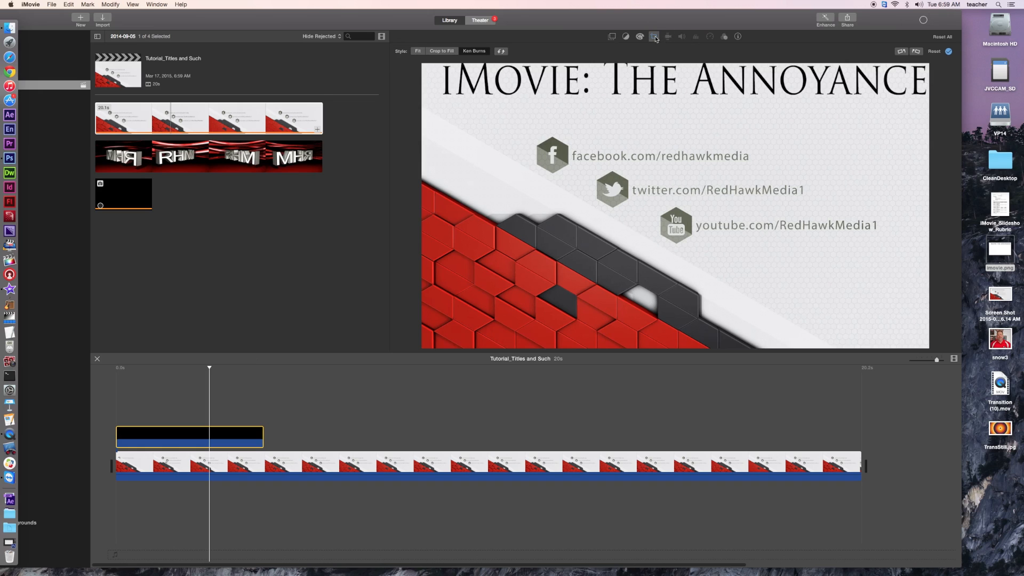
click(416, 54)
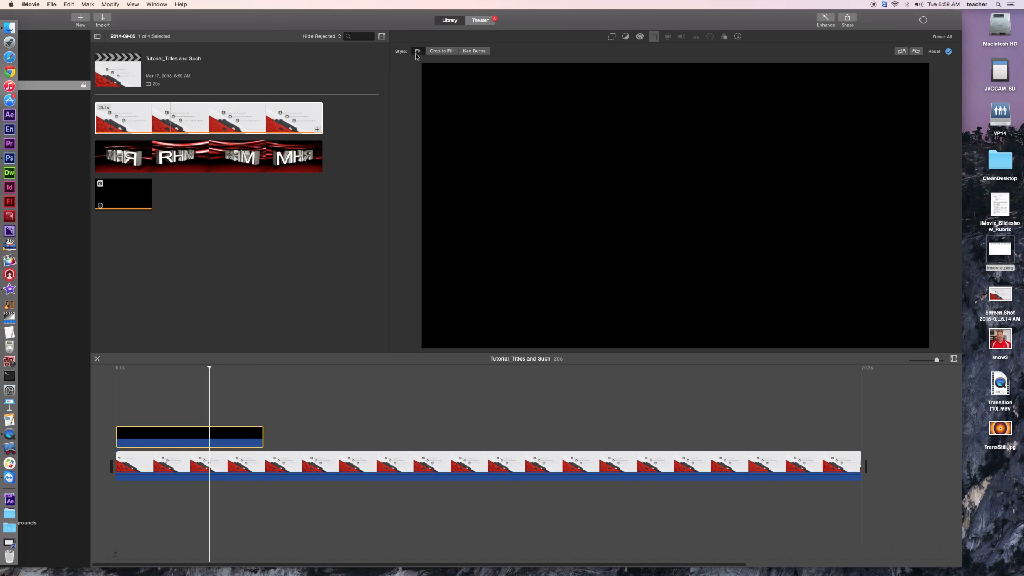
drag(209, 368, 143, 380)
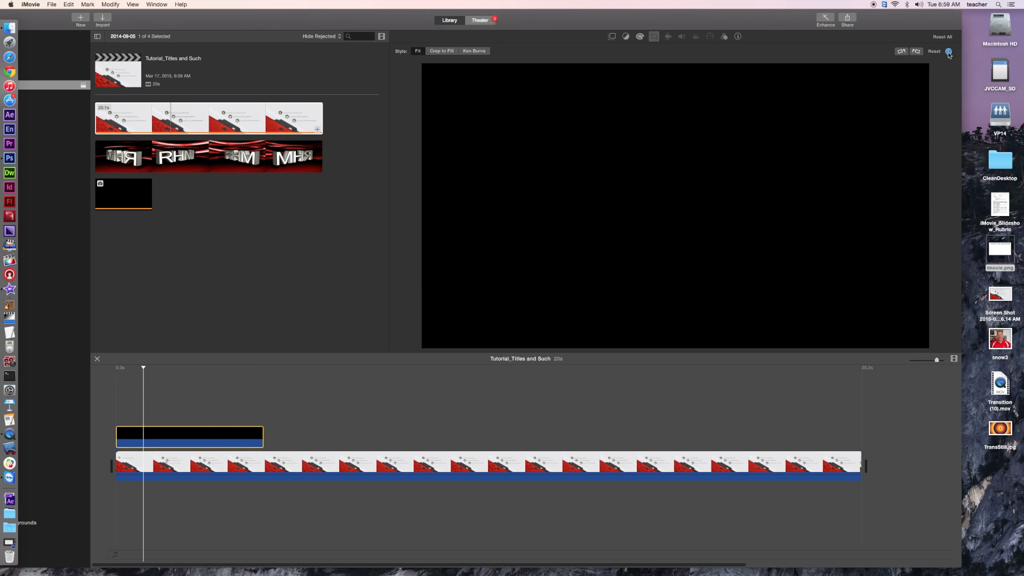
- Scrub through the timeline to check how the title image sits over the background clip
click(271, 470)
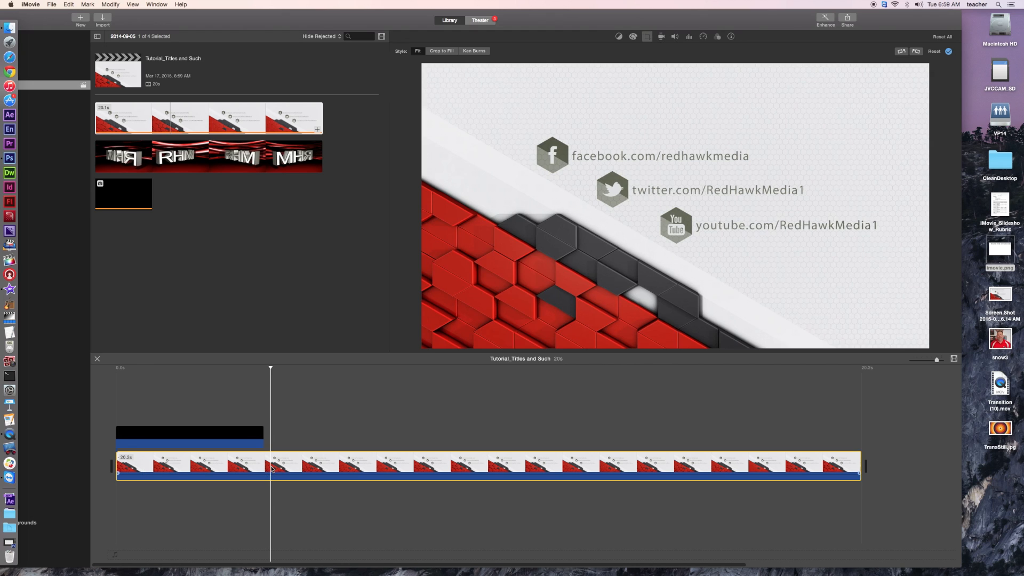
click(177, 368)
mouse_move(179, 370)
mouse_down()
mouse_move(137, 387)
mouse_move(137, 366)
mouse_move(126, 374)
mouse_move(251, 382)
mouse_move(197, 378)
mouse_move(190, 386)
mouse_move(213, 382)
mouse_move(202, 393)
mouse_up()
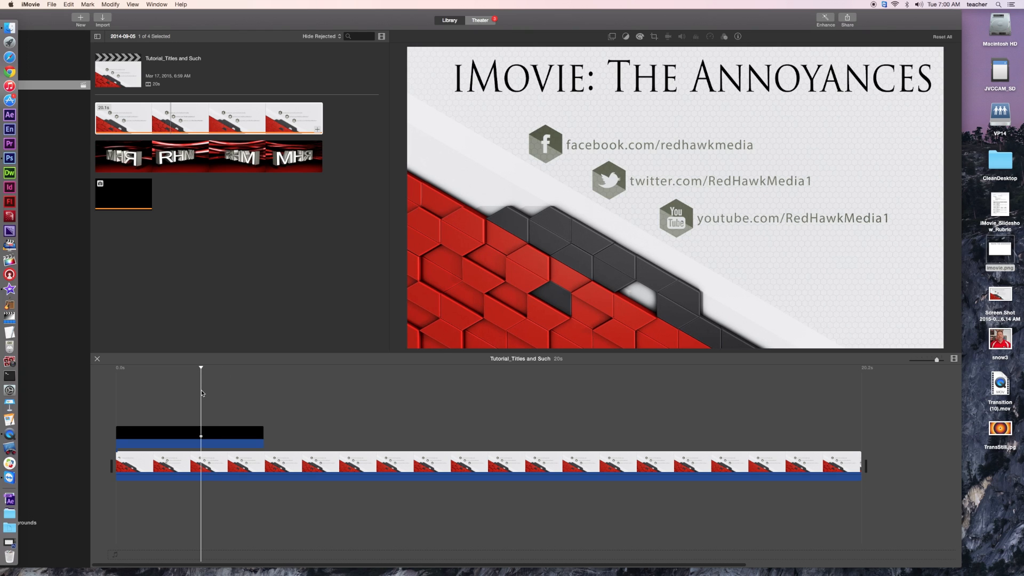
- Move the title image further along the timeline, over a later part of the background clip
click(217, 395)
click(188, 436)
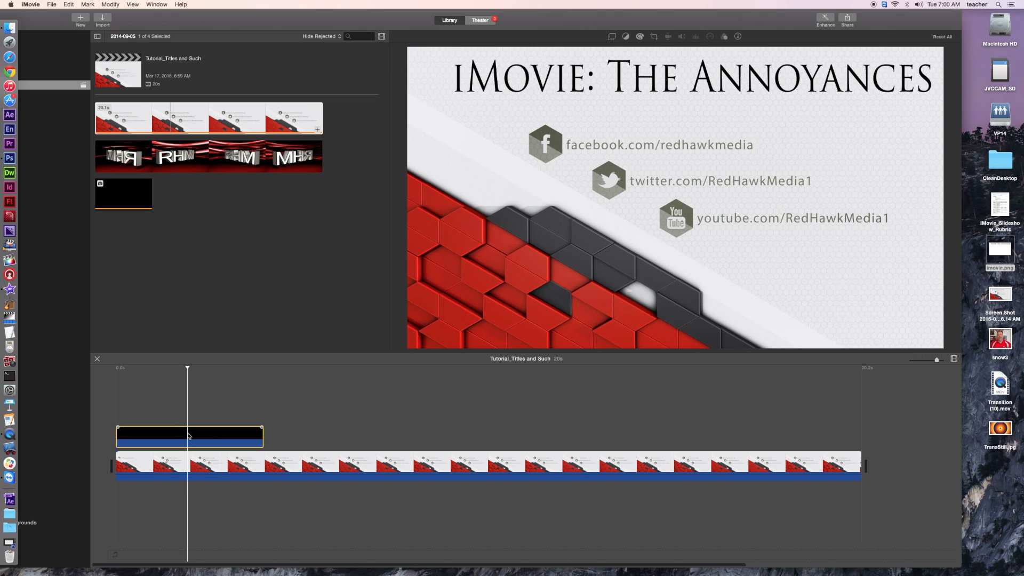
drag(168, 431, 293, 471)
- Delete the background clip from the timeline and undo the deletion
click(293, 469)
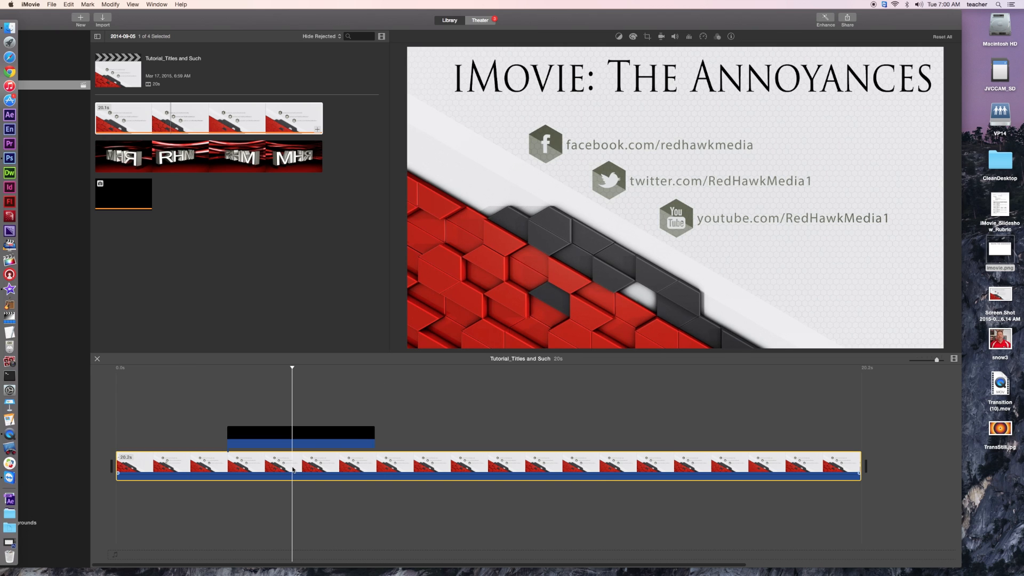
key(Delete)
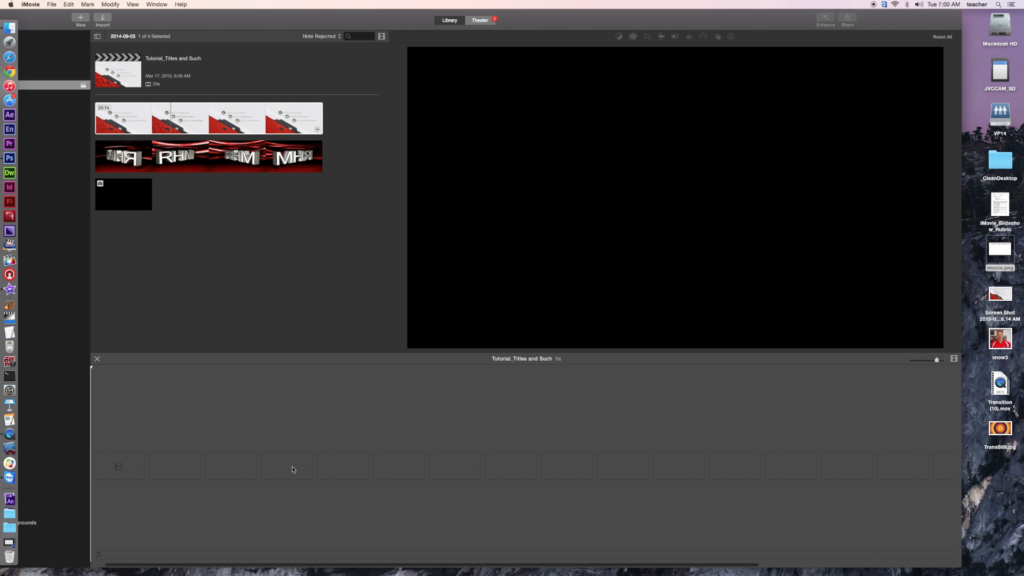
key(super+z)
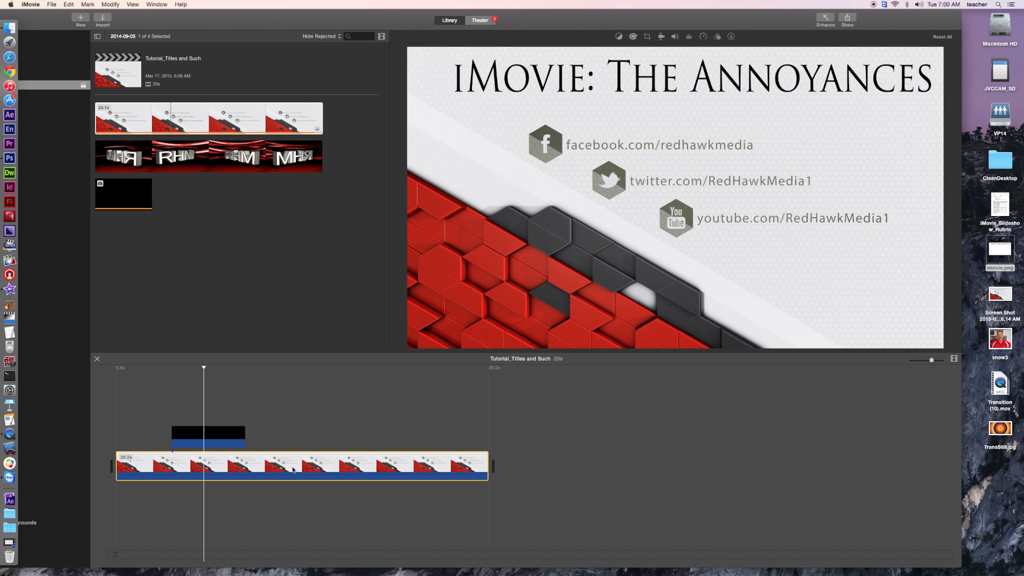
- Move the title image back to the start of the timeline, above the background clip
drag(230, 437, 166, 434)
click(171, 465)
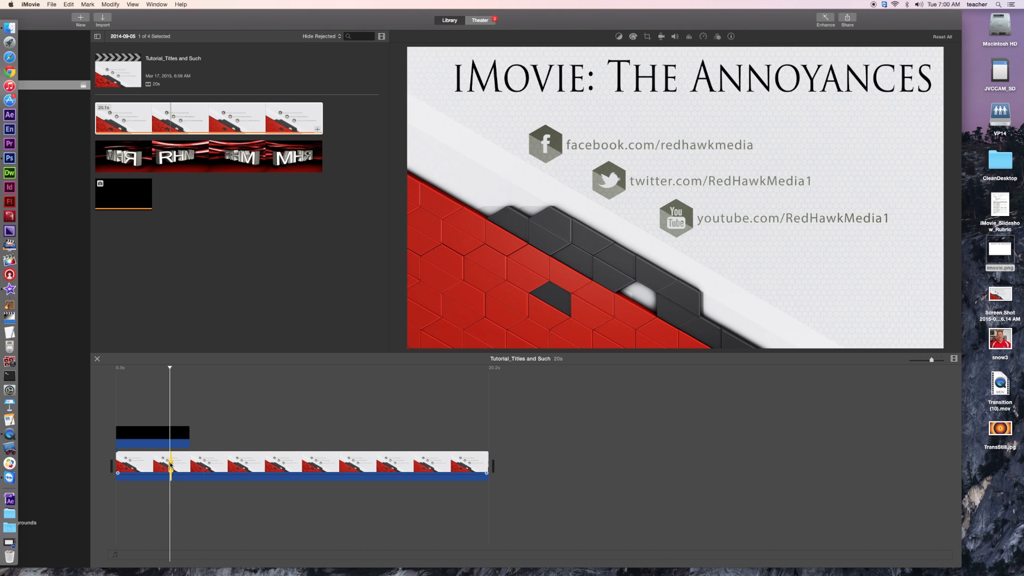
- Replace the background clip in the timeline with the whole red RHM clip from the event, using the Replace option
click(179, 158)
click(180, 163)
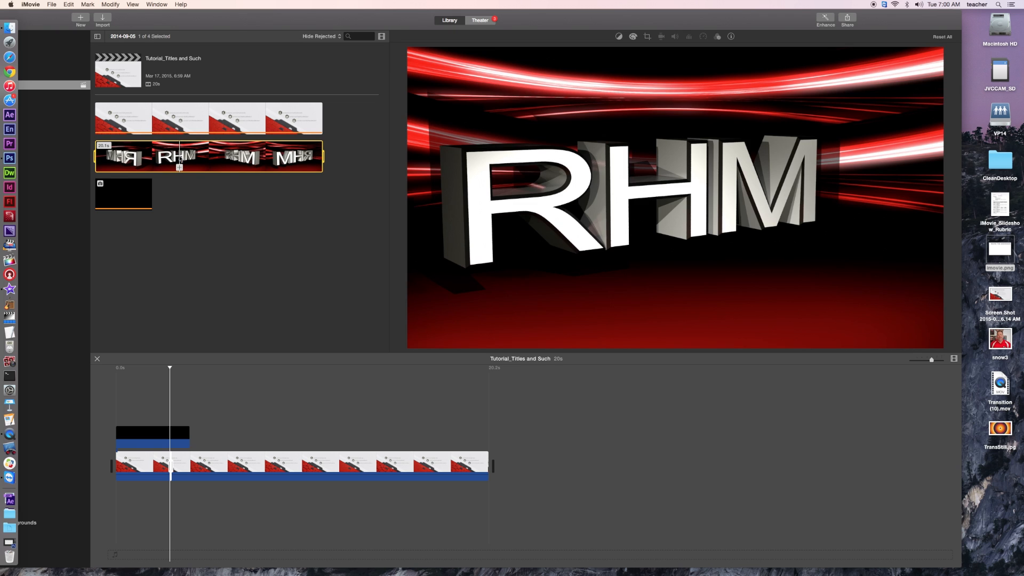
drag(206, 153, 150, 468)
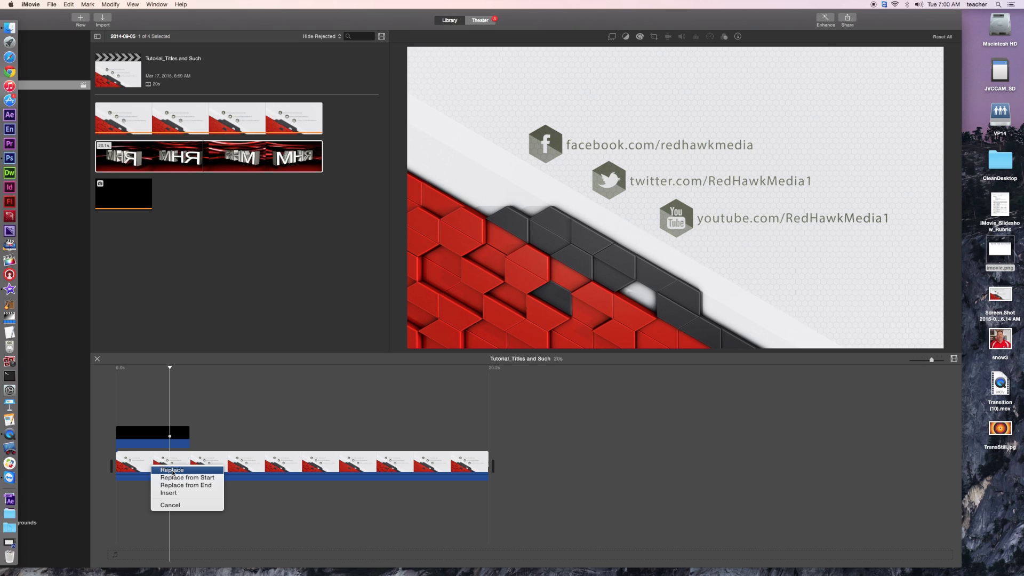
click(172, 471)
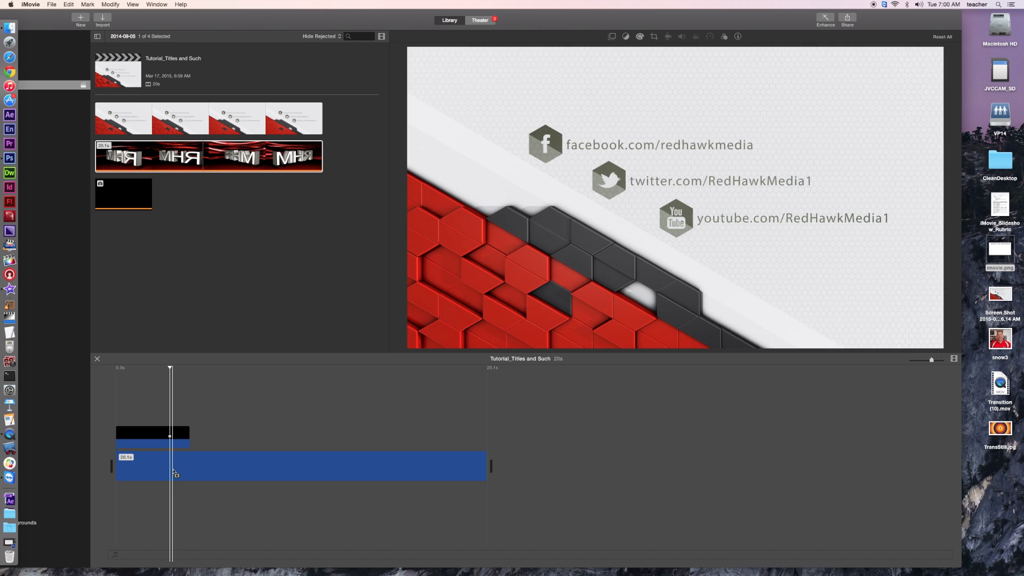